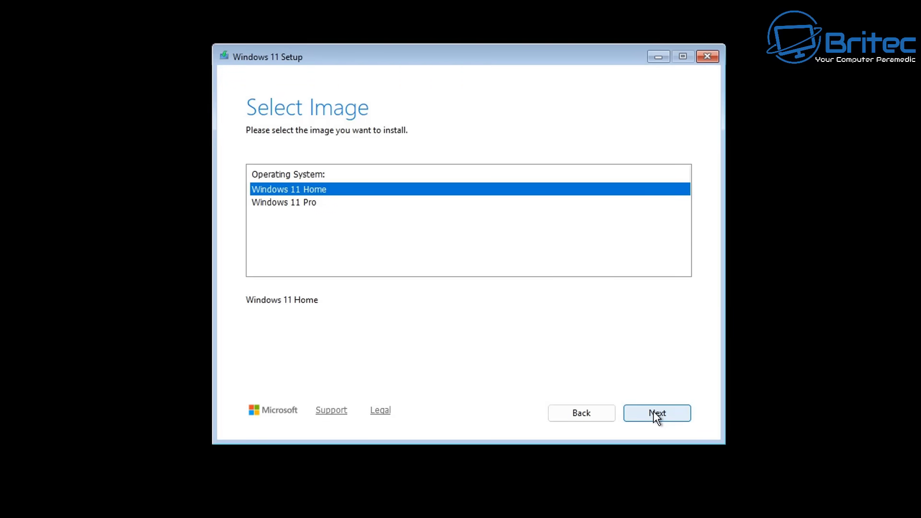
- Choose Windows 11 Home, accept the license, and install onto Disk 0's unallocated space
click(653, 411)
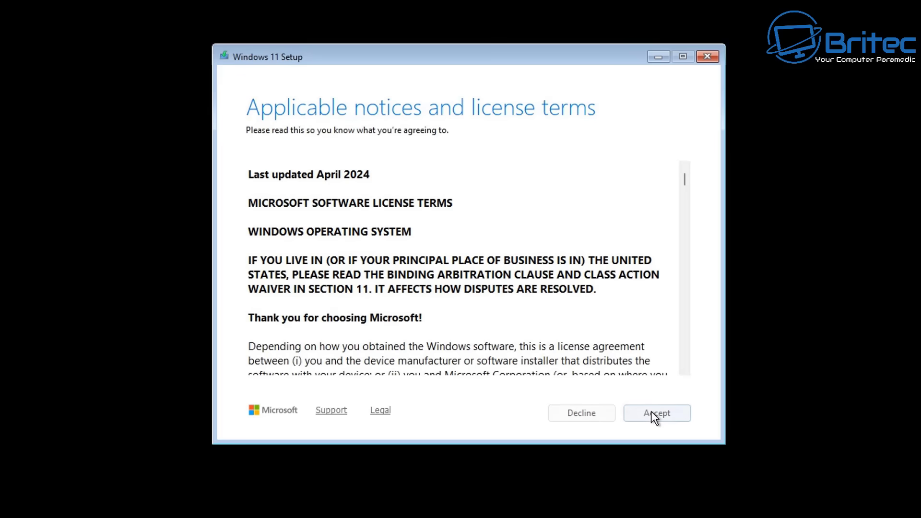
click(661, 418)
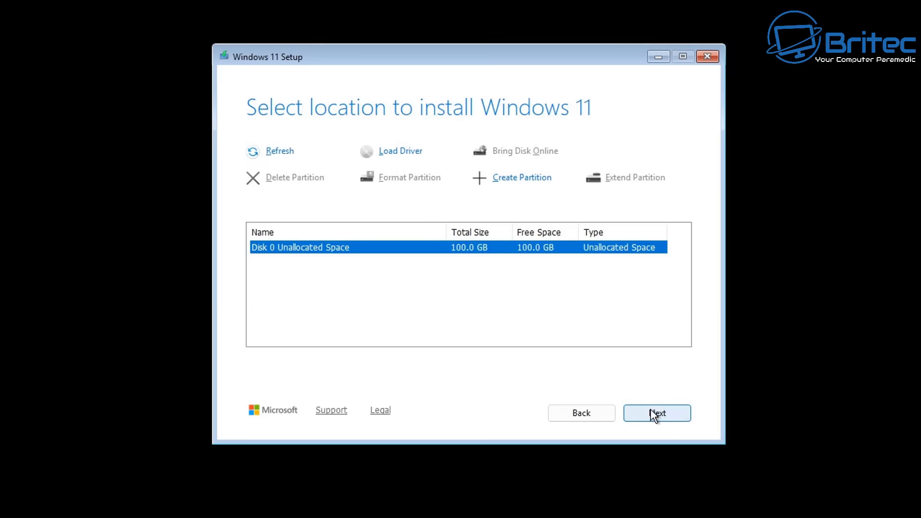
click(673, 414)
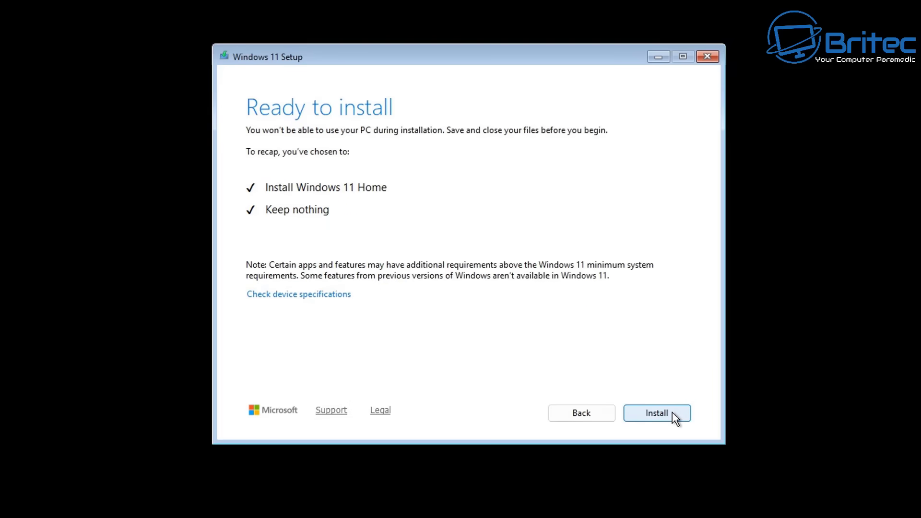
click(672, 412)
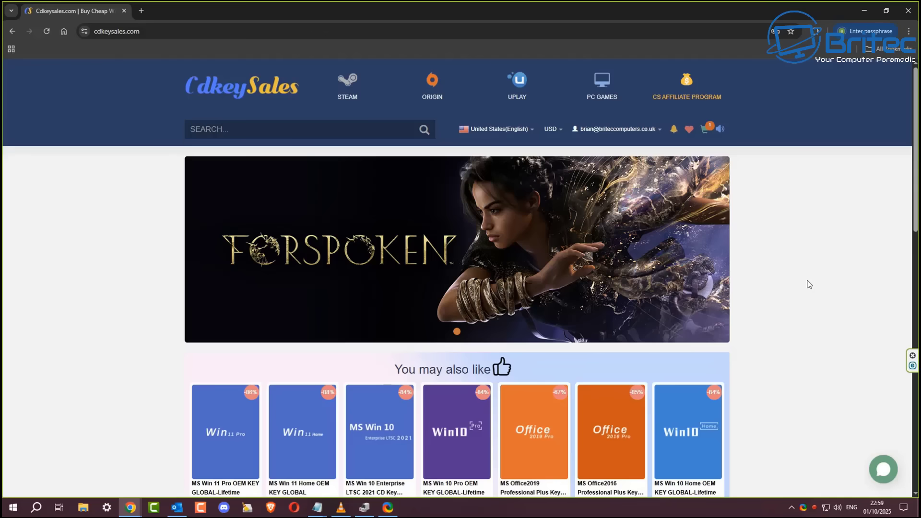
- Buy one MS Win 11 Pro OEM KEY GLOBAL-Lifetime, reaching the USD 33.02 order
middle_click(806, 283)
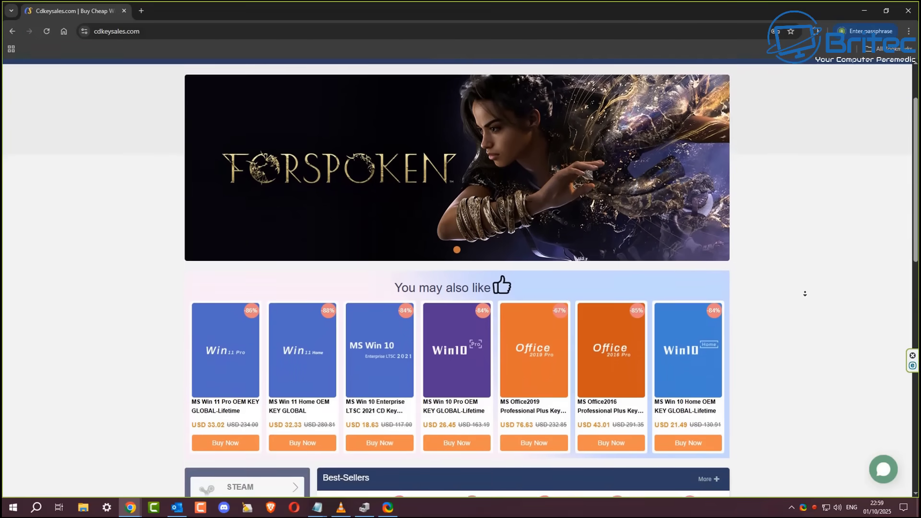
click(537, 404)
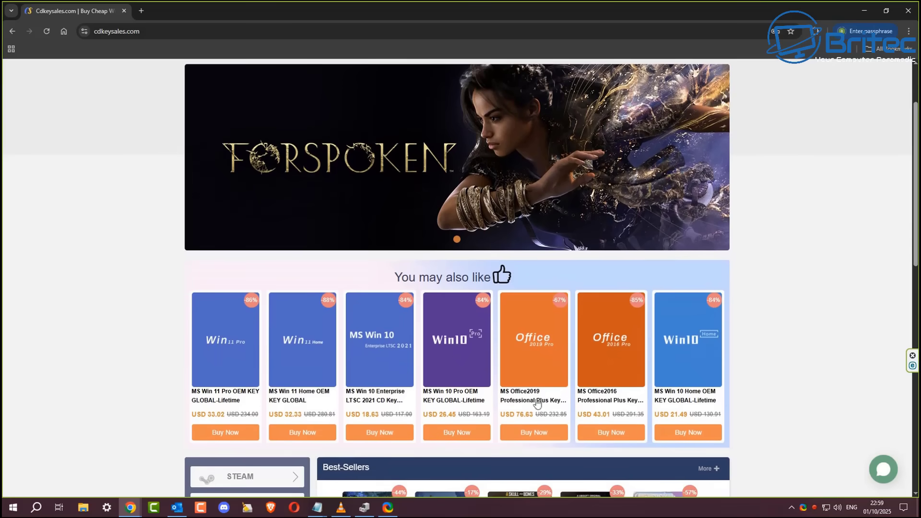
click(225, 357)
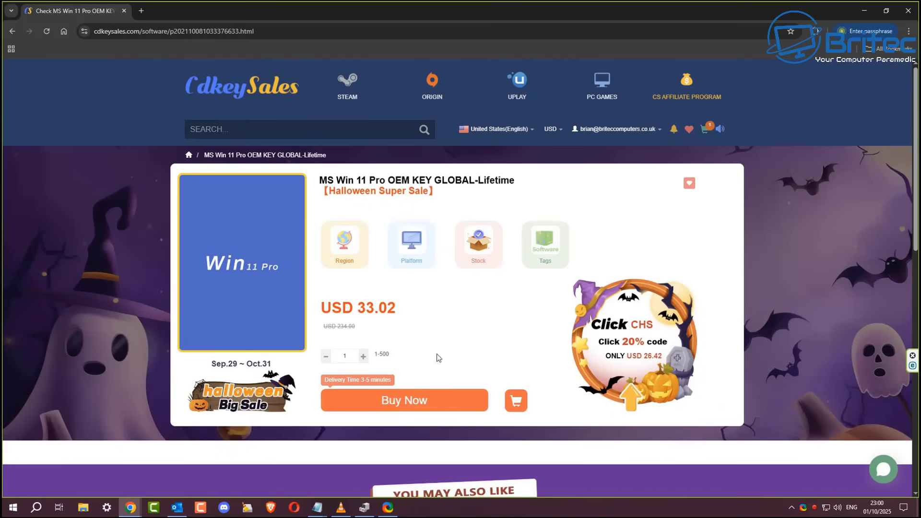
click(386, 401)
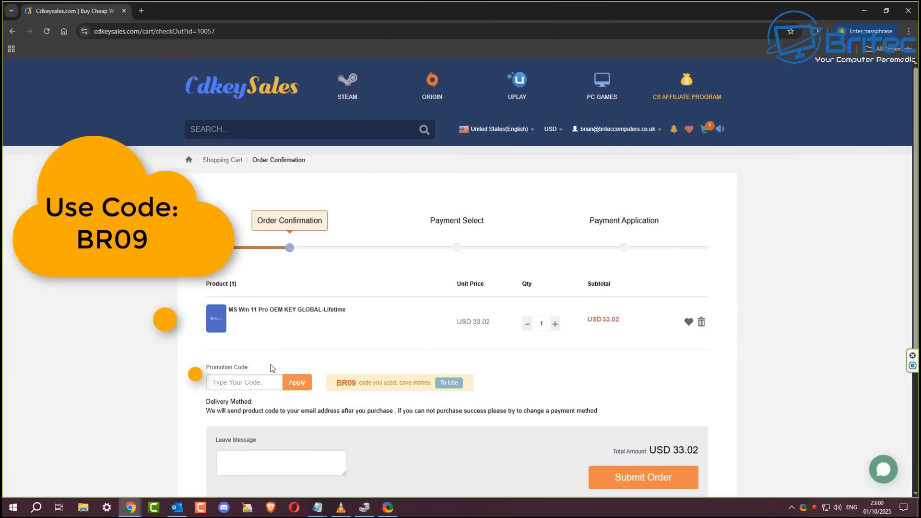
- Apply promotion code BR09 to bring the order total down to USD 23.11
click(225, 383)
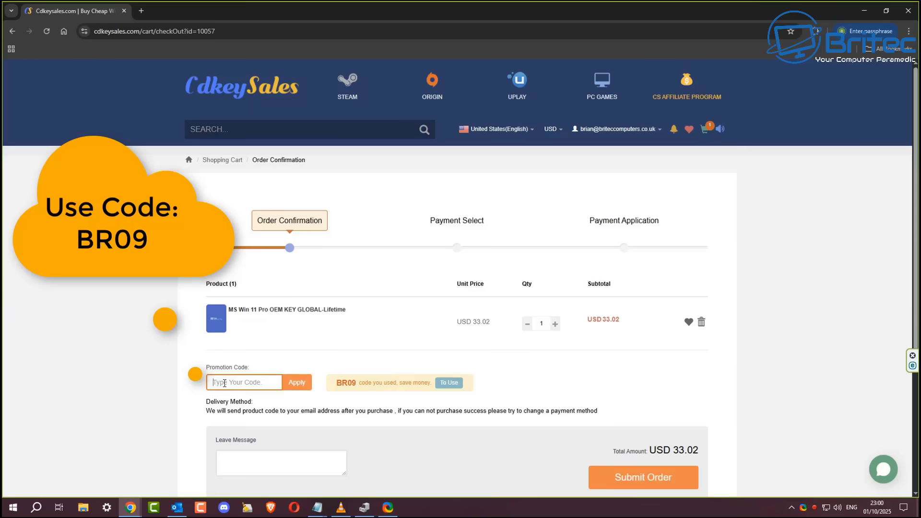
text(BR09)
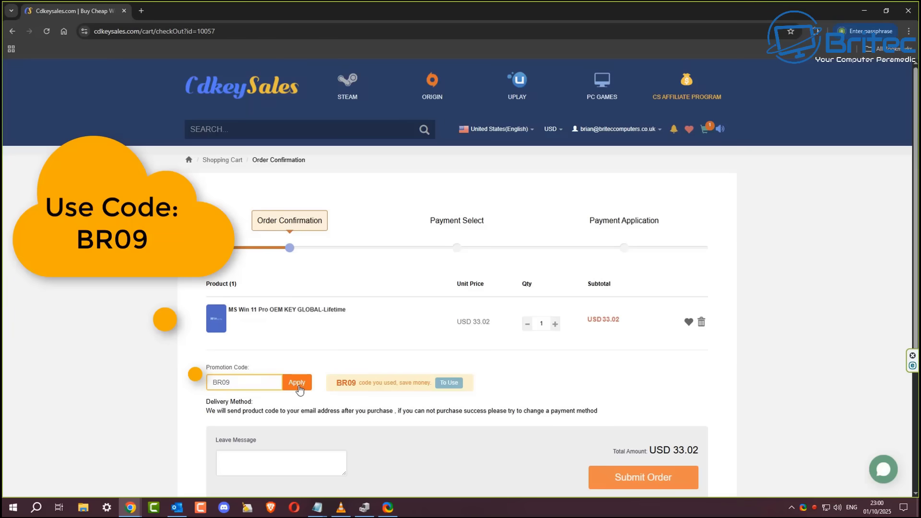
click(298, 386)
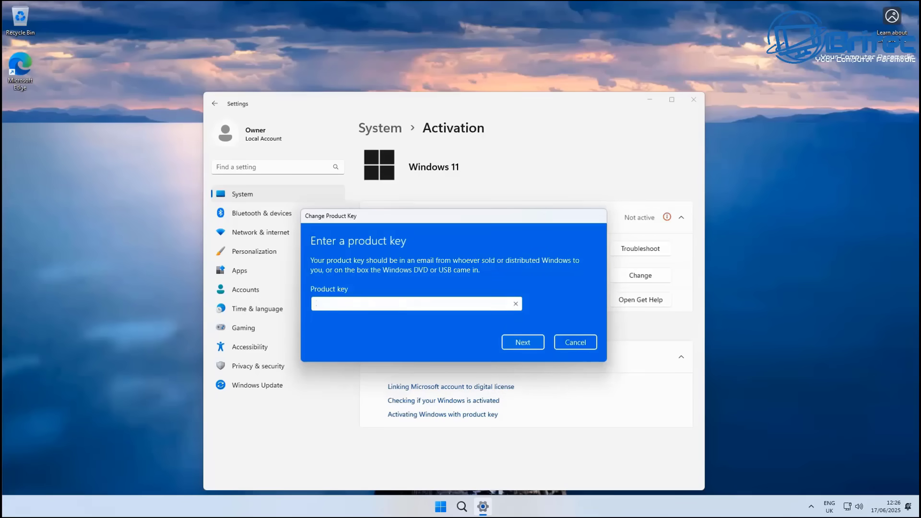
- Confirm the entered product key and activate Windows
key(Return)
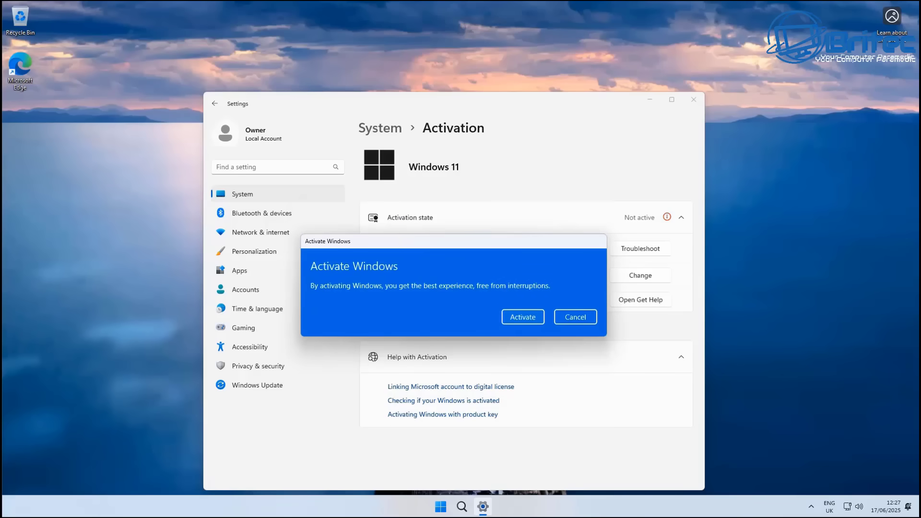
key(Return)
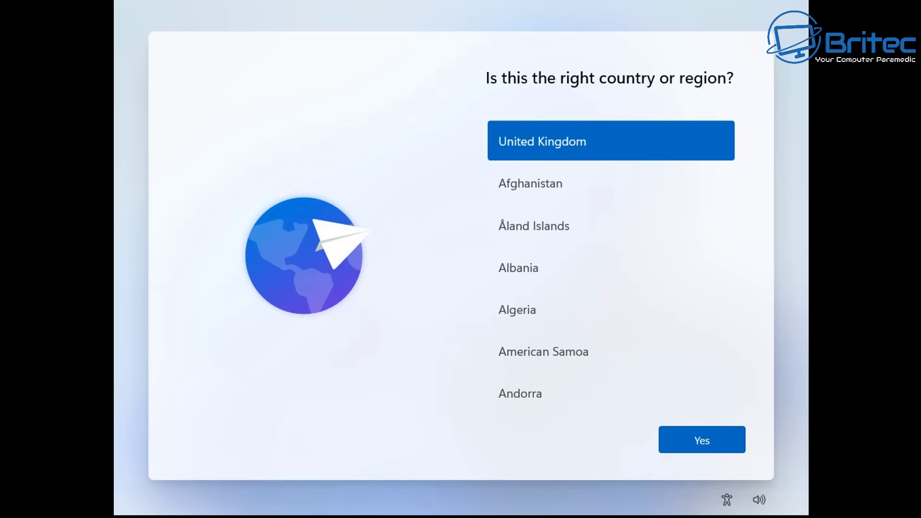
- Mute the speakers from the taskbar volume flyout, then dismiss the flyout
click(752, 507)
click(589, 465)
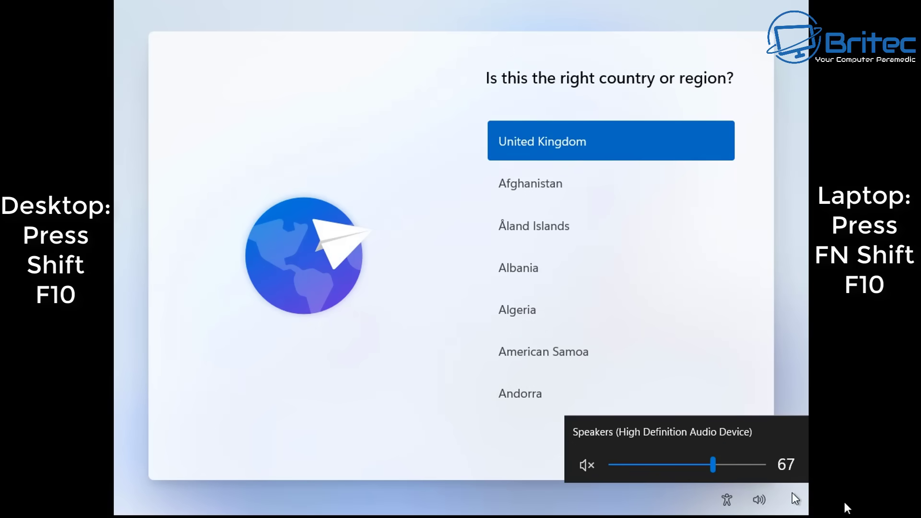
click(390, 406)
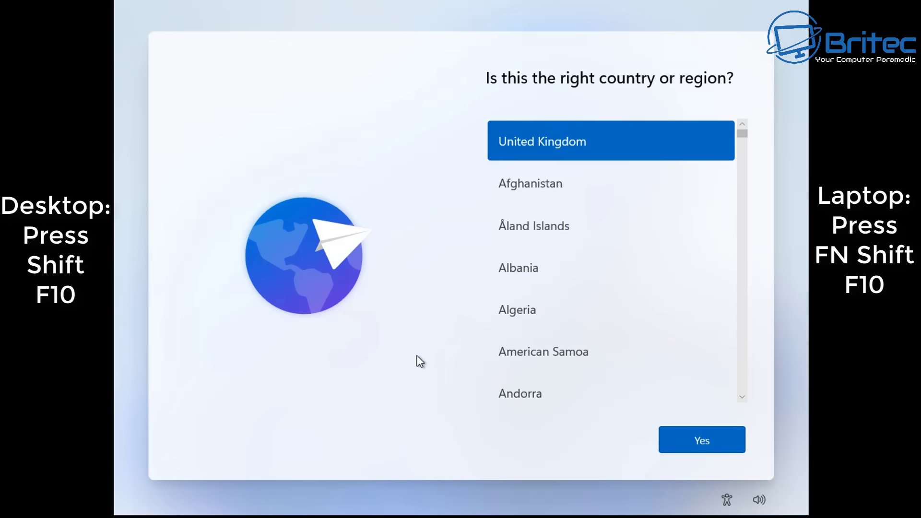
- Open Command Prompt with Shift+F10 and add a local user via 'net user <name> * /add' with a password
key(shift+F10)
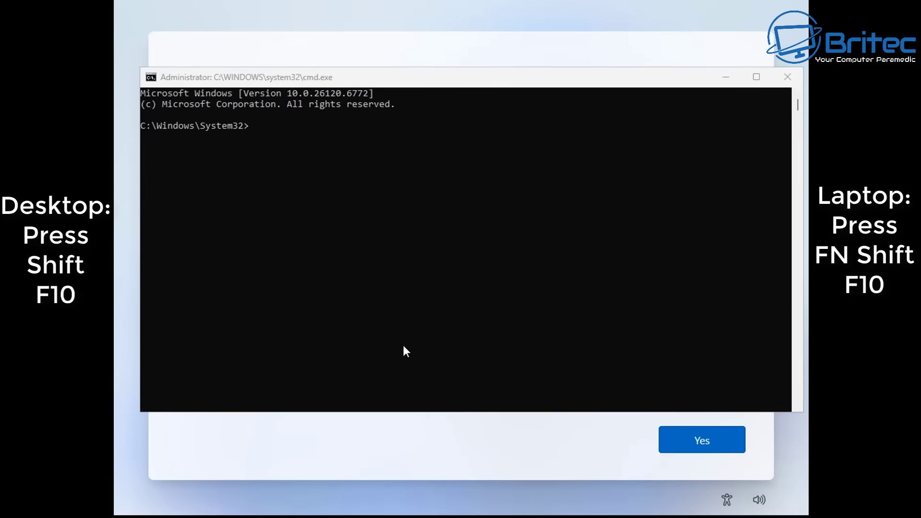
drag(476, 82, 468, 118)
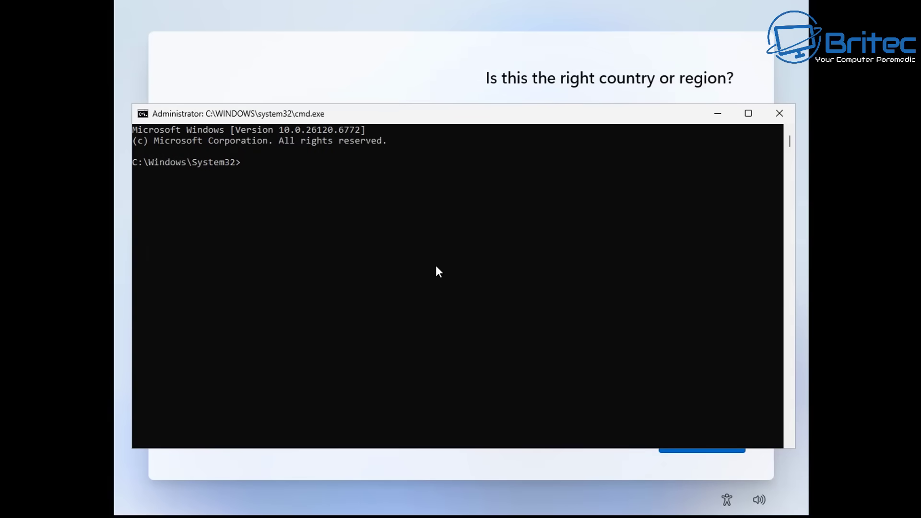
text(net user Britec)
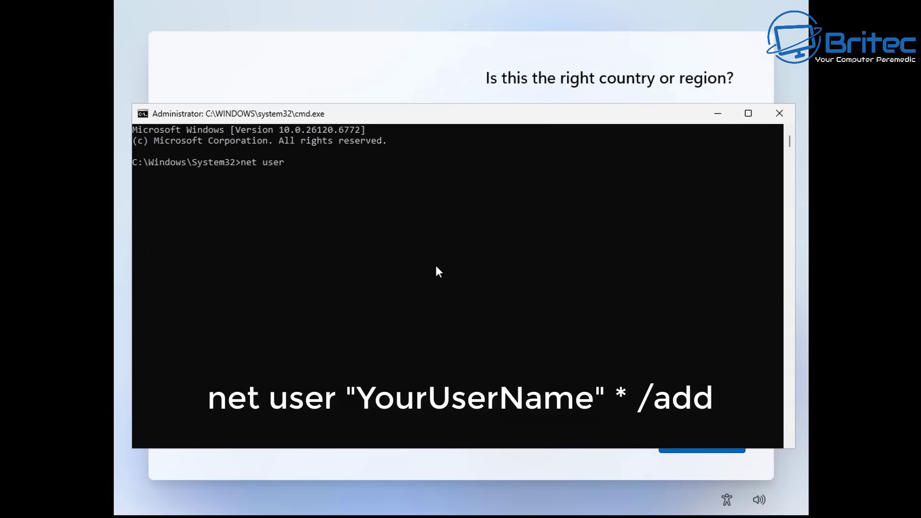
text( * /add)
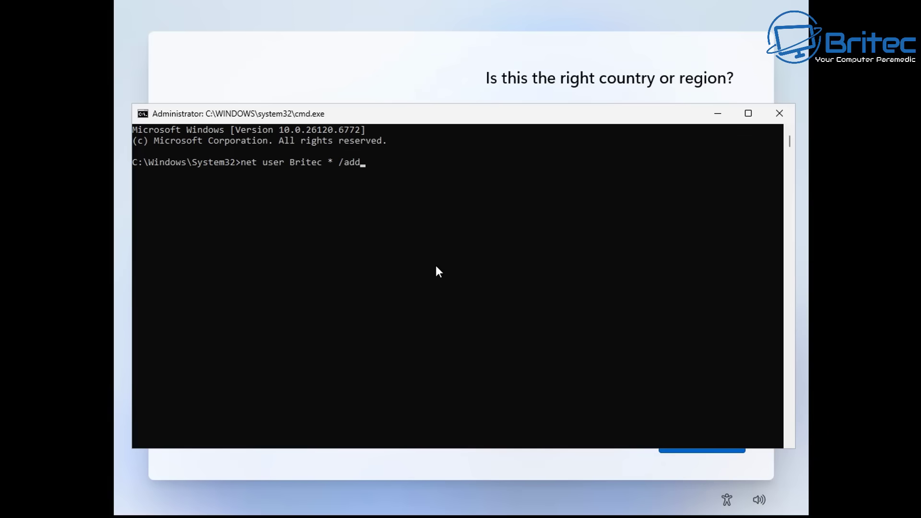
key(Return)
key(Return)
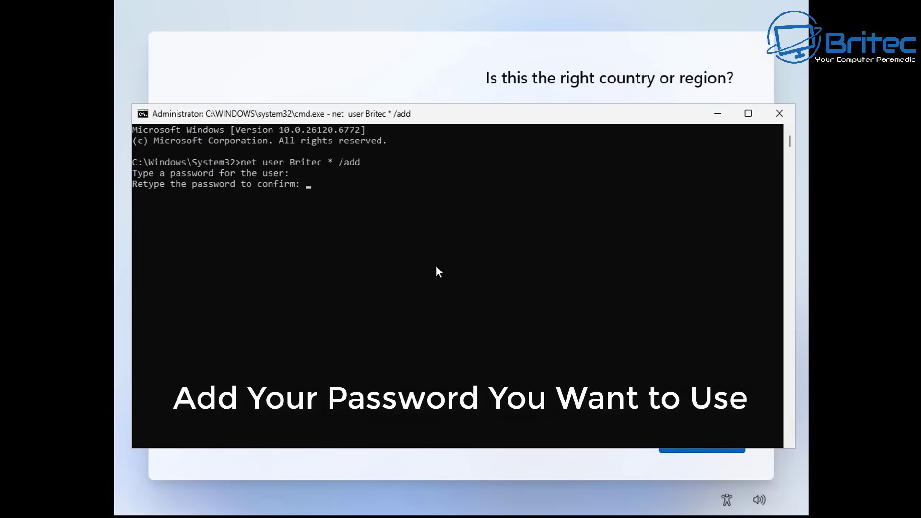
key(Return)
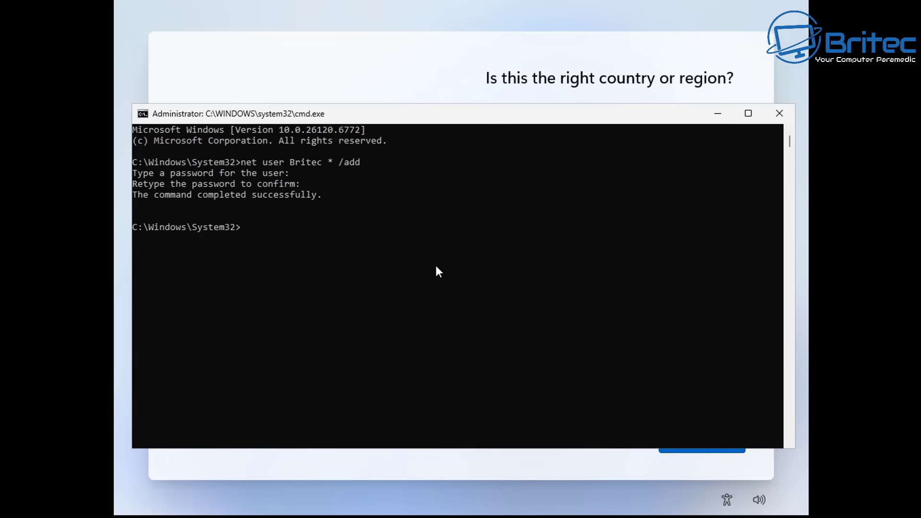
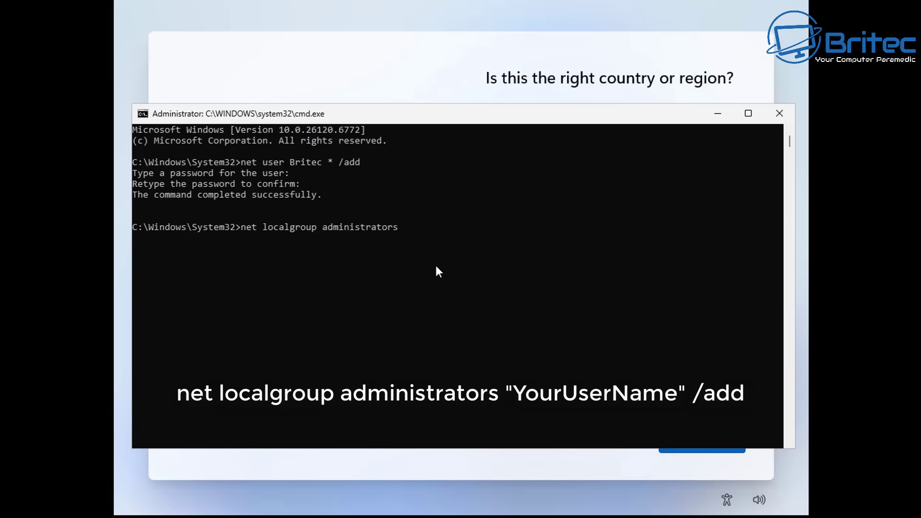
- Type 'net localgroup administrators <new username> /add' to grant the new local account admin rights
text( /add)
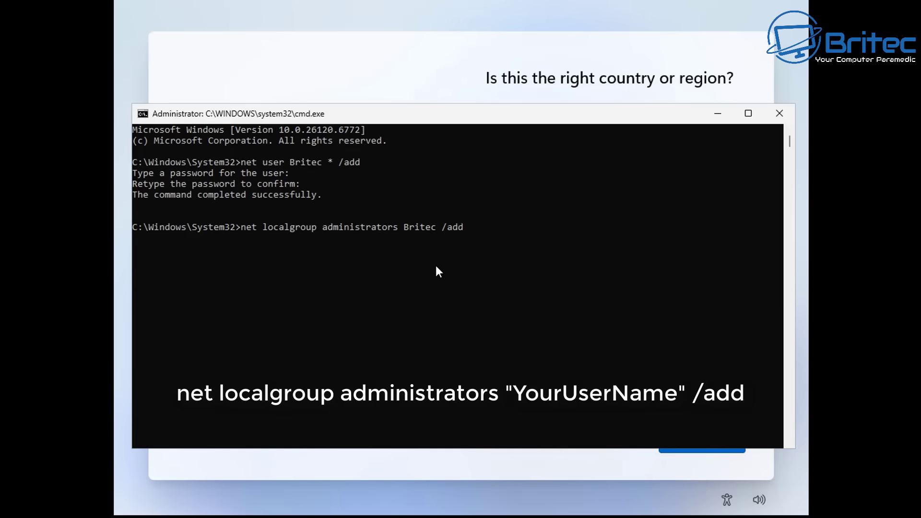
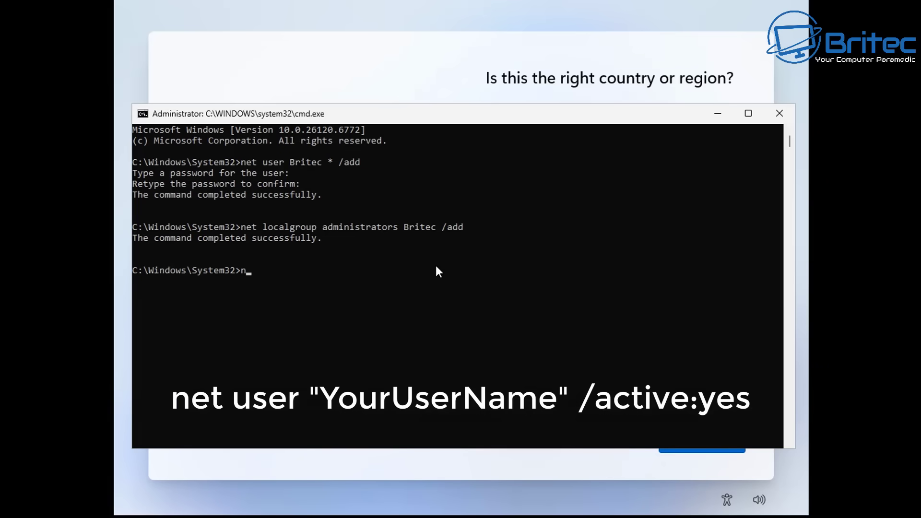
- Run net user Britec /active:yes and /expires:never, then net user Administrator /active:no
text(net user Britec /active)
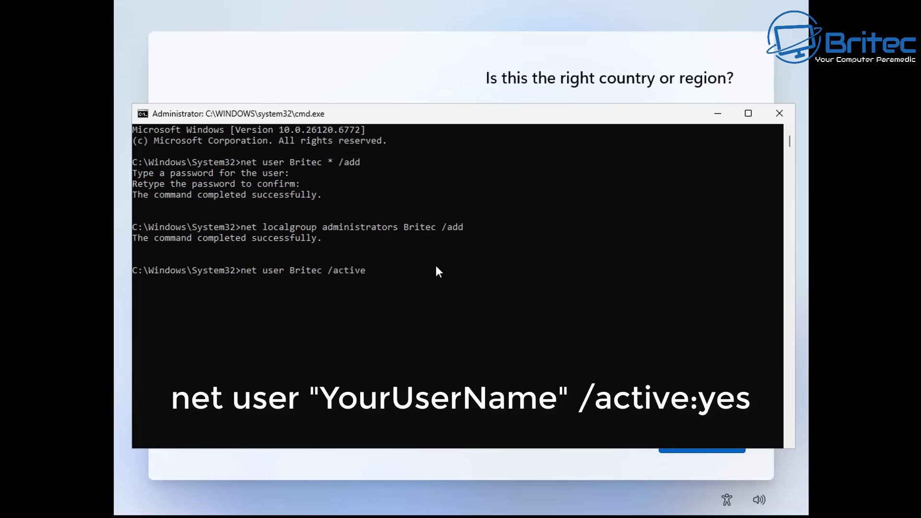
text(:yes)
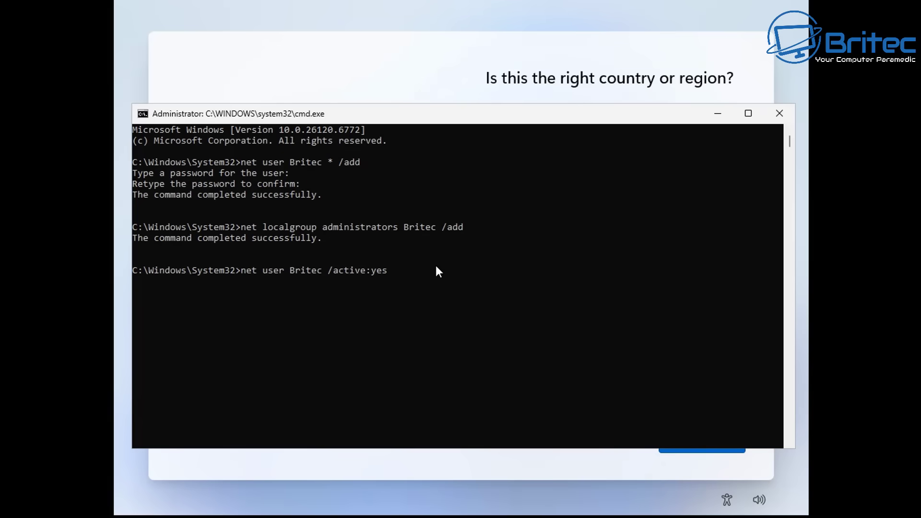
key(Return)
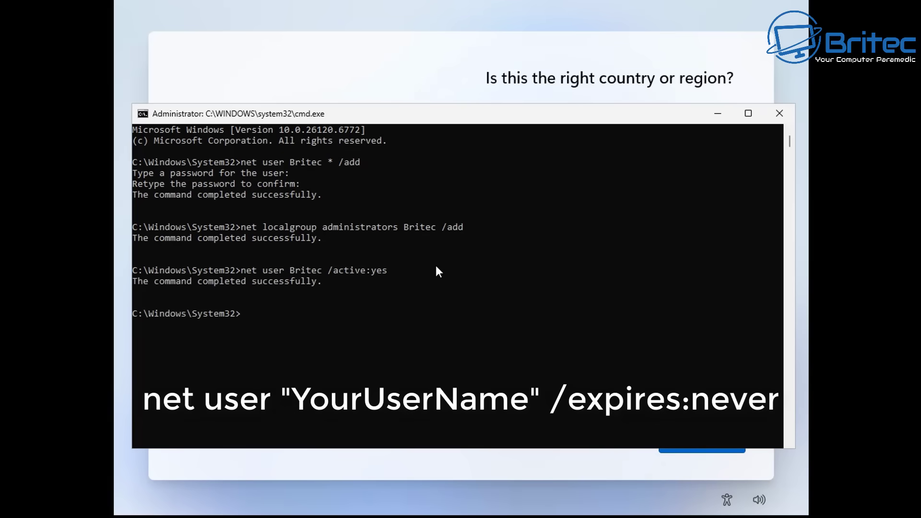
text(net user Britec /expires:never)
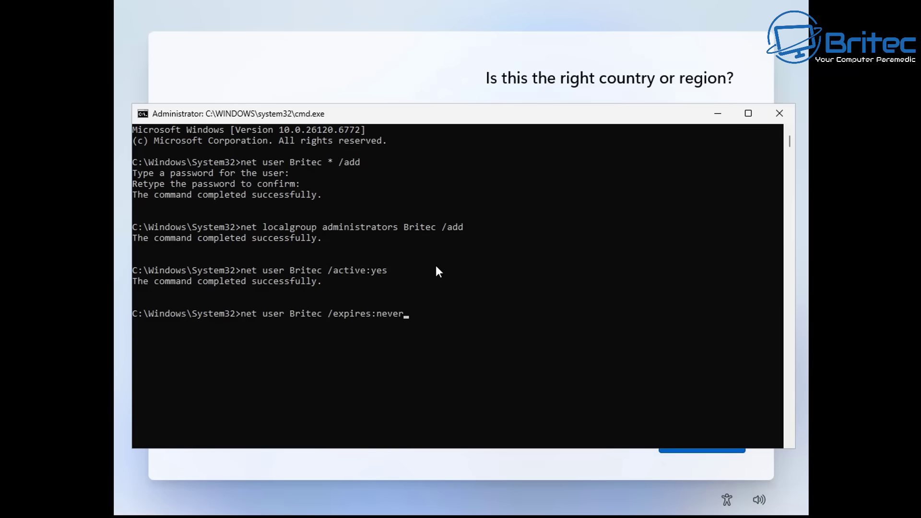
key(Return)
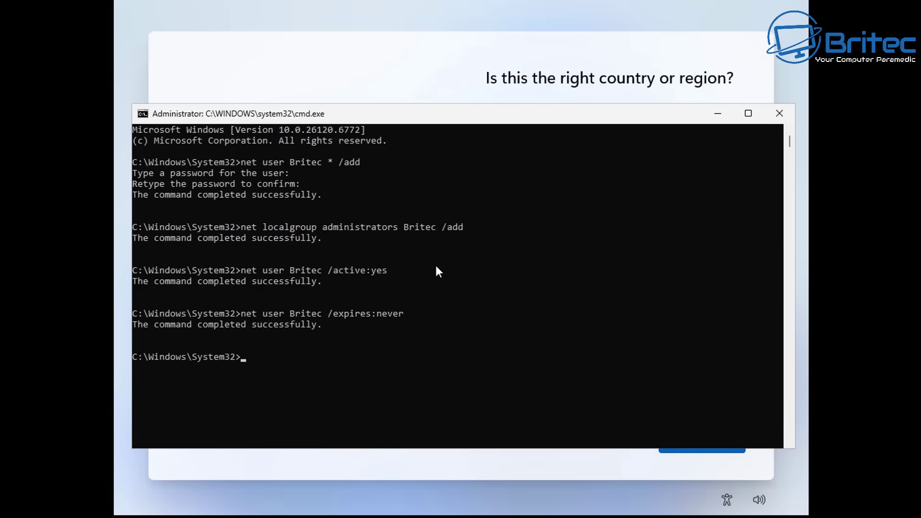
text(net user Admi)
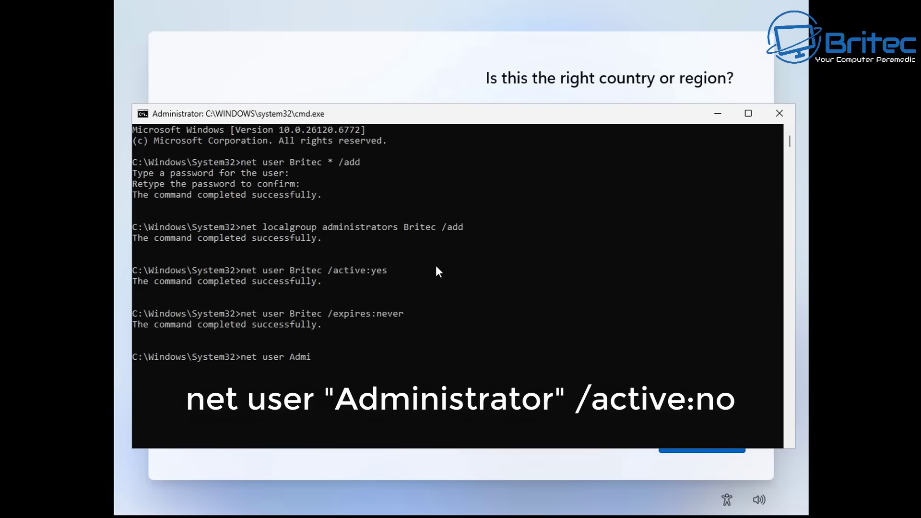
text(nistrator /active:no)
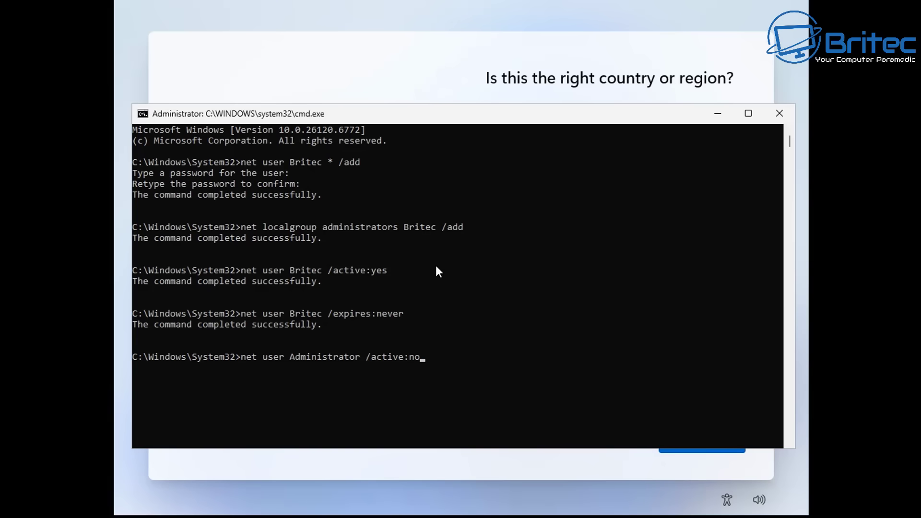
key(Return)
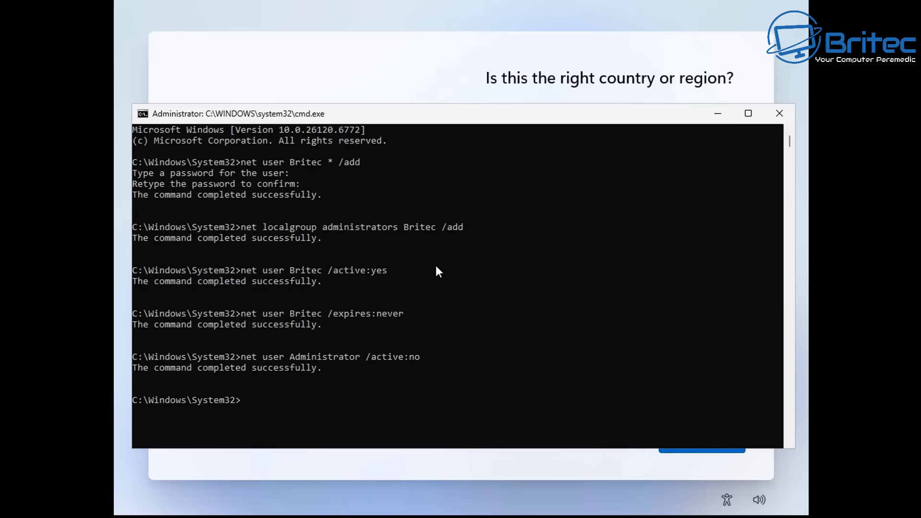
- Run net user defaultUser0 /delete, list the remaining accounts with net user, then type regedit
text(net u)
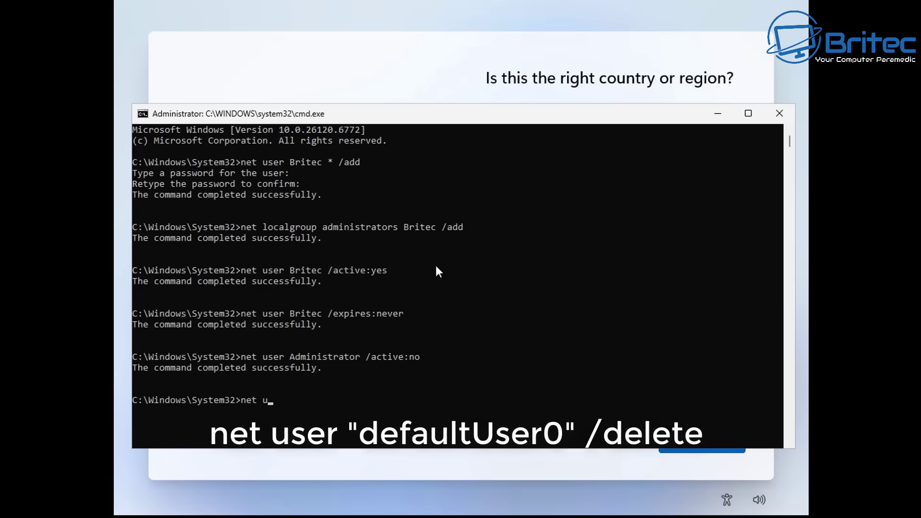
text(ser defaultUser0 /delete)
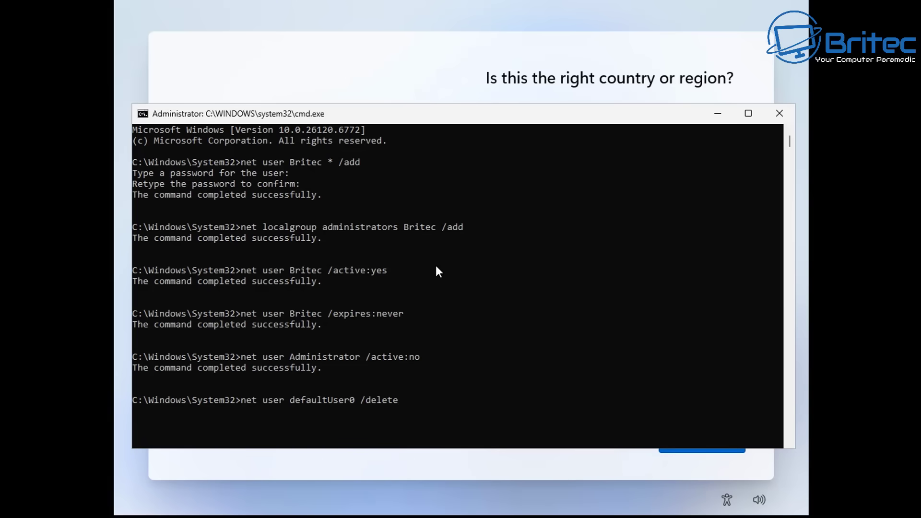
key(Return)
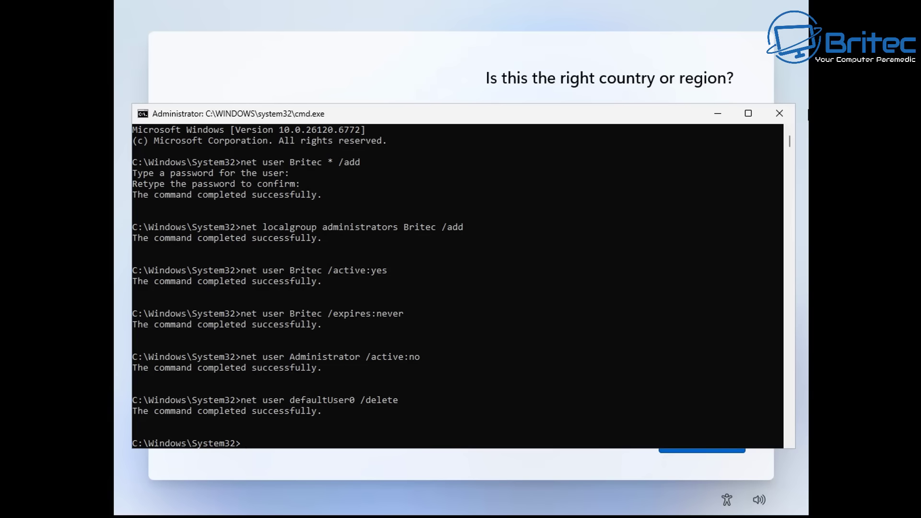
click(663, 200)
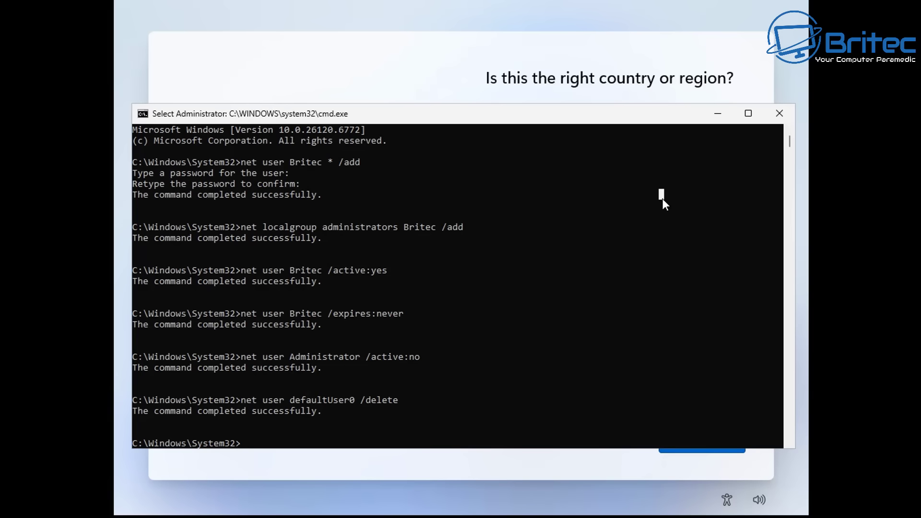
text(net user)
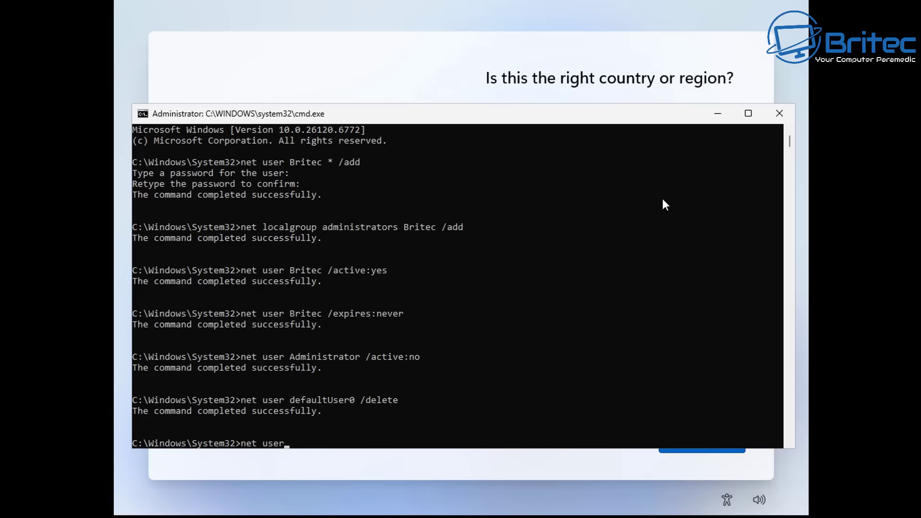
key(Return)
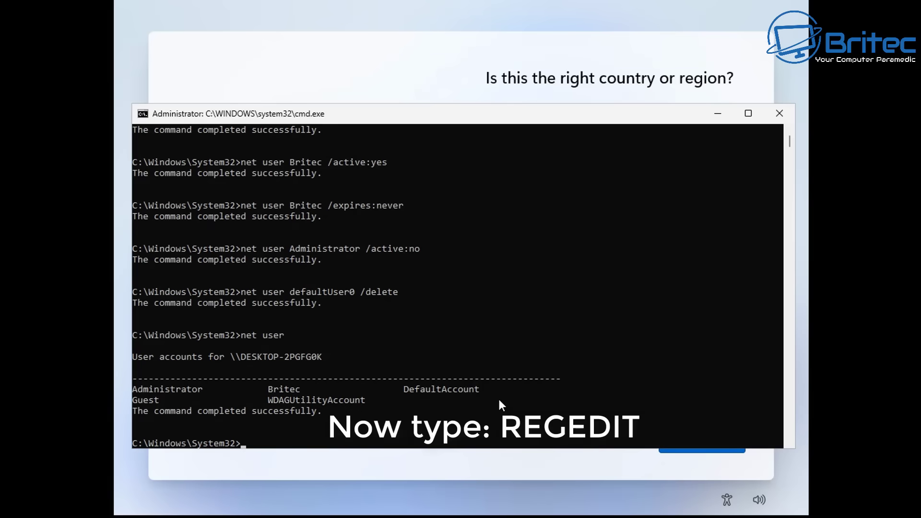
text(regedit)
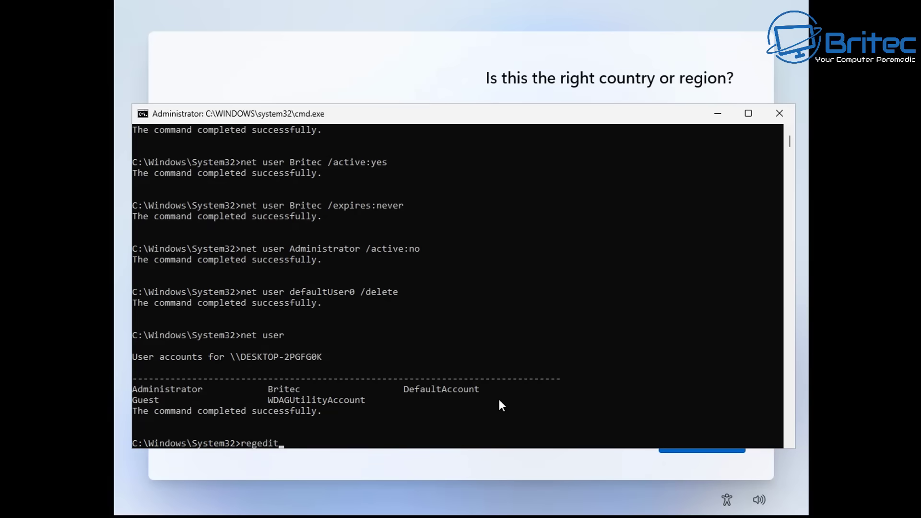
- Launch Registry Editor and expand HKEY_LOCAL_MACHINE > SOFTWARE > Microsoft
key(Return)
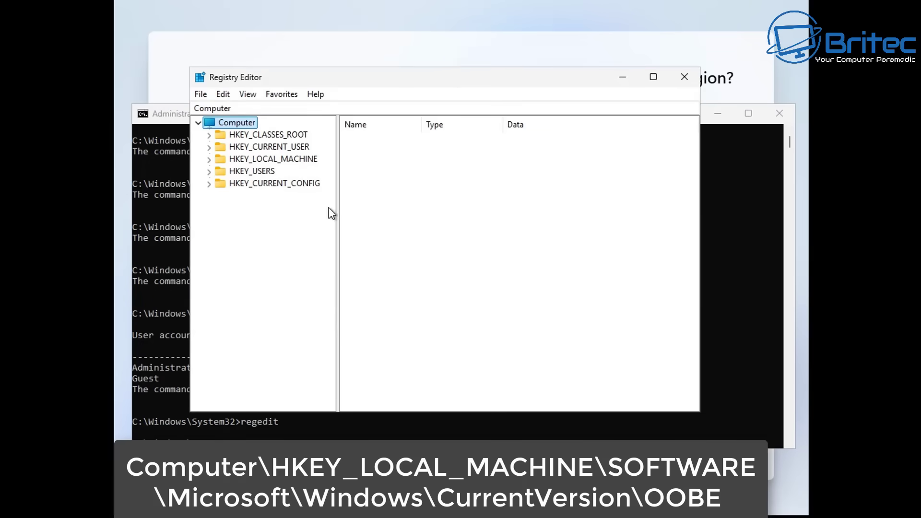
drag(337, 184, 363, 185)
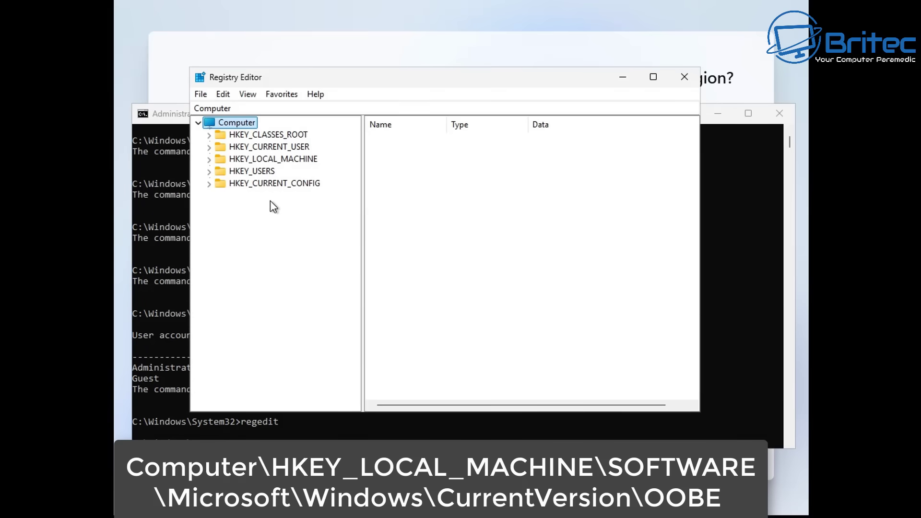
click(272, 160)
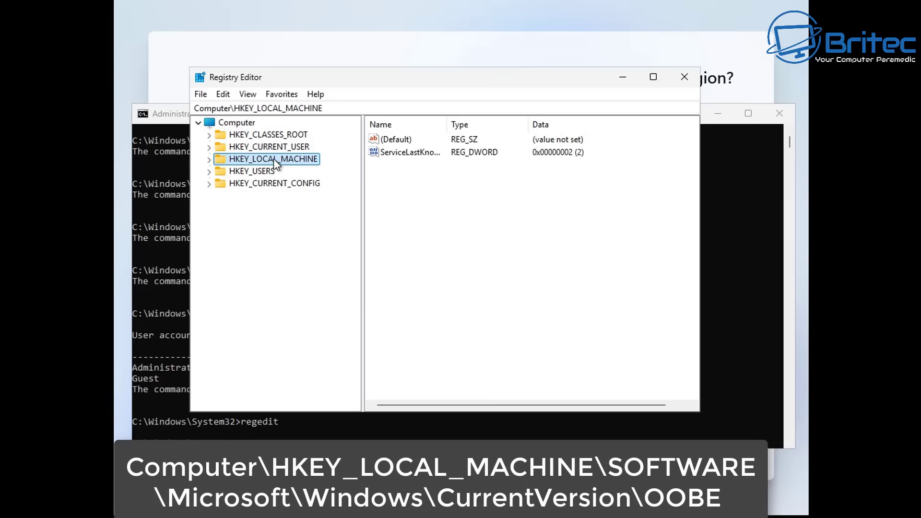
click(209, 160)
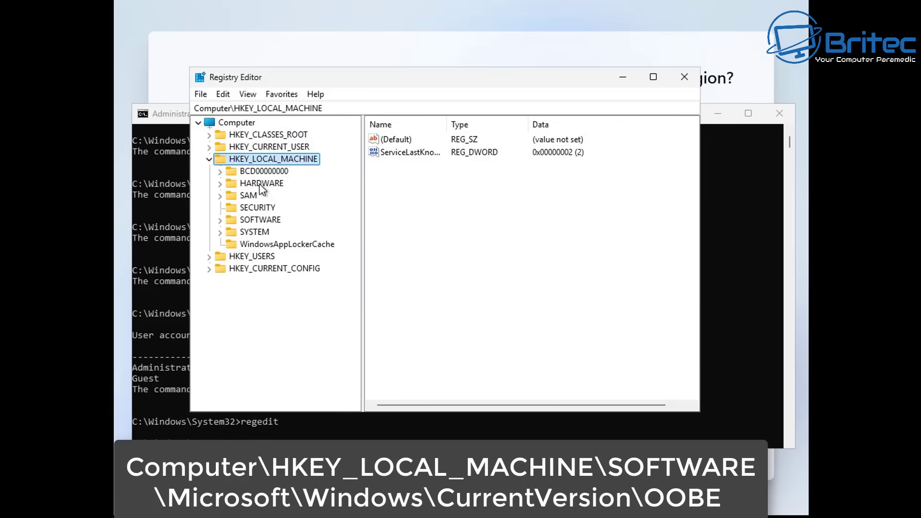
click(254, 221)
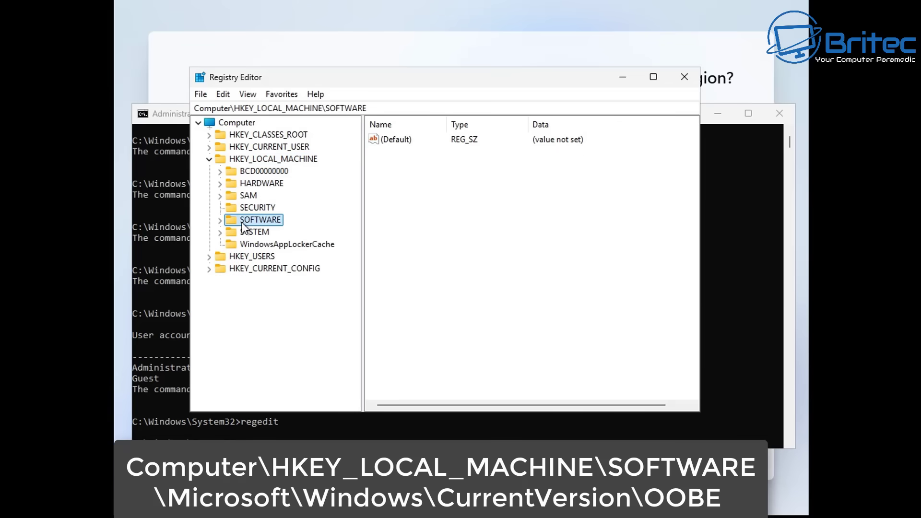
click(221, 220)
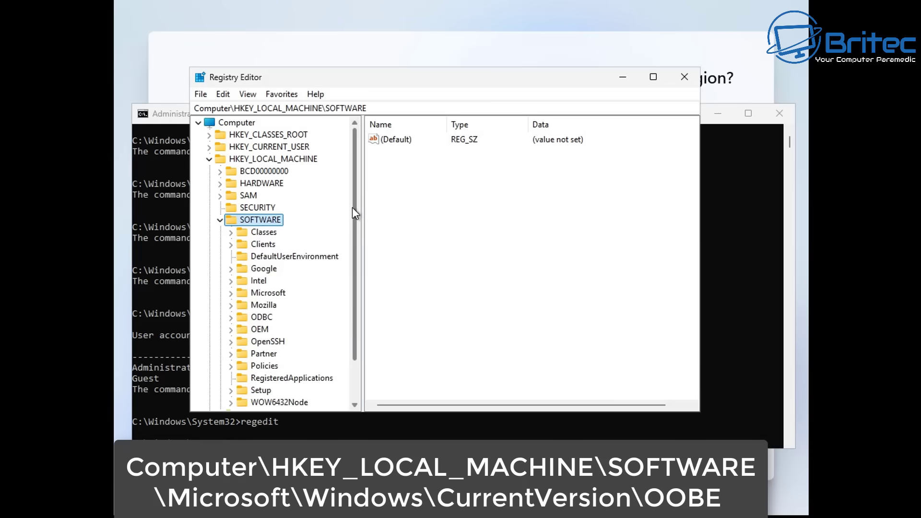
scroll(355, 226, down, 2)
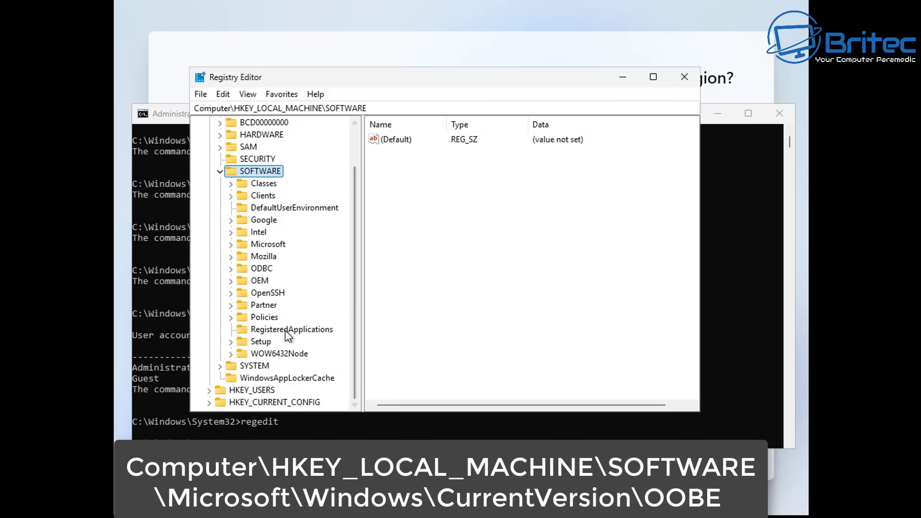
click(269, 246)
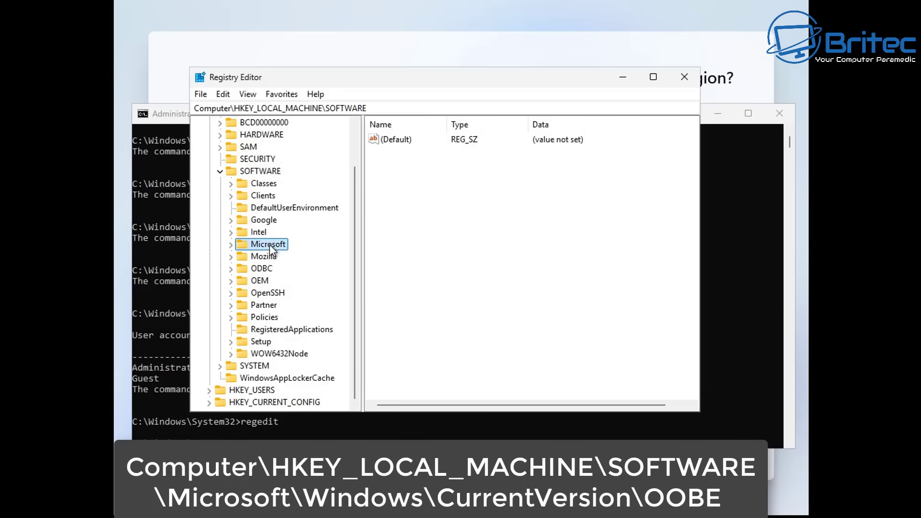
click(231, 245)
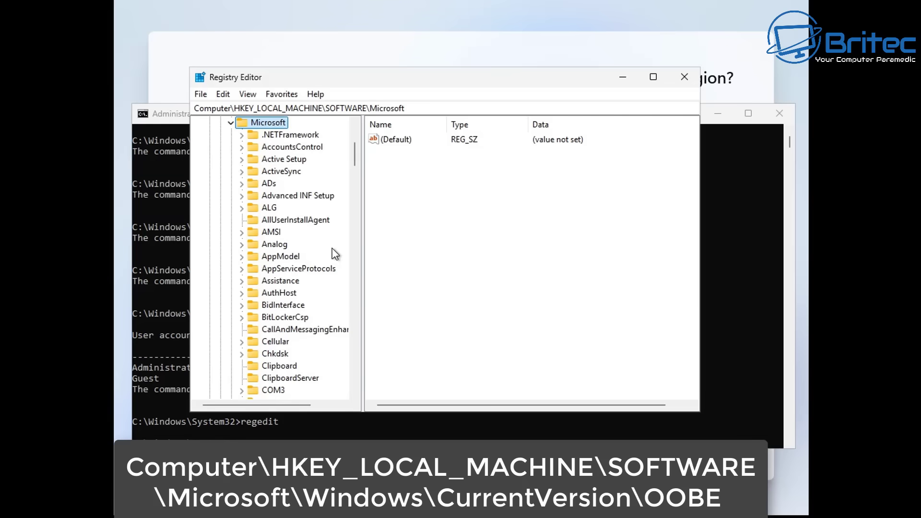
- Expand Windows > CurrentVersion and select the OOBE key to list its values
drag(352, 151, 375, 344)
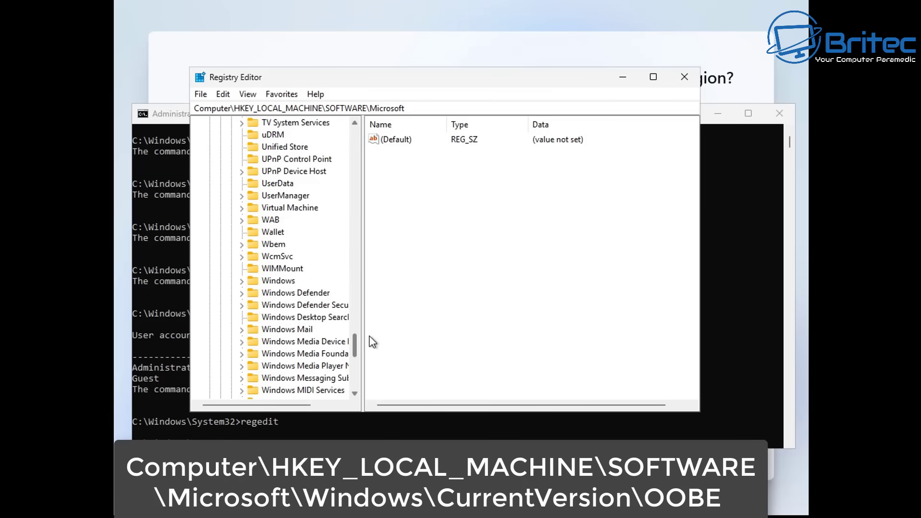
click(272, 280)
click(241, 281)
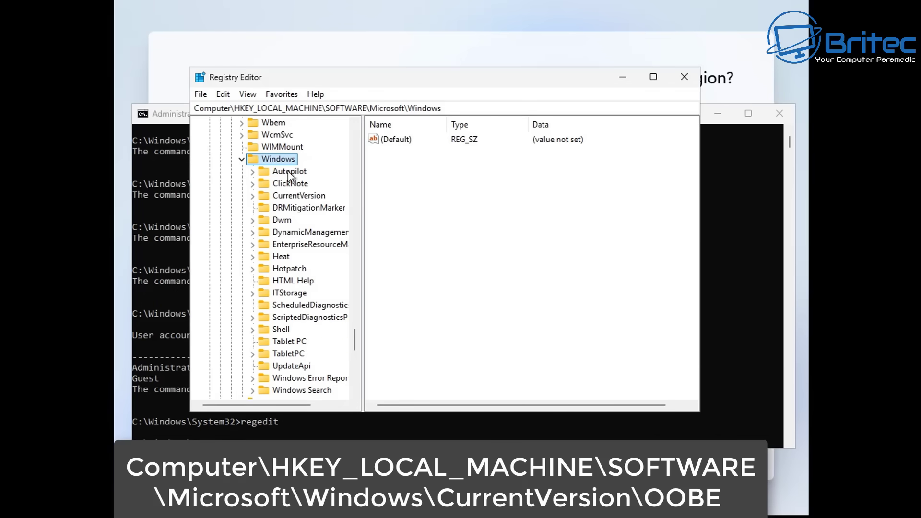
click(292, 195)
click(253, 196)
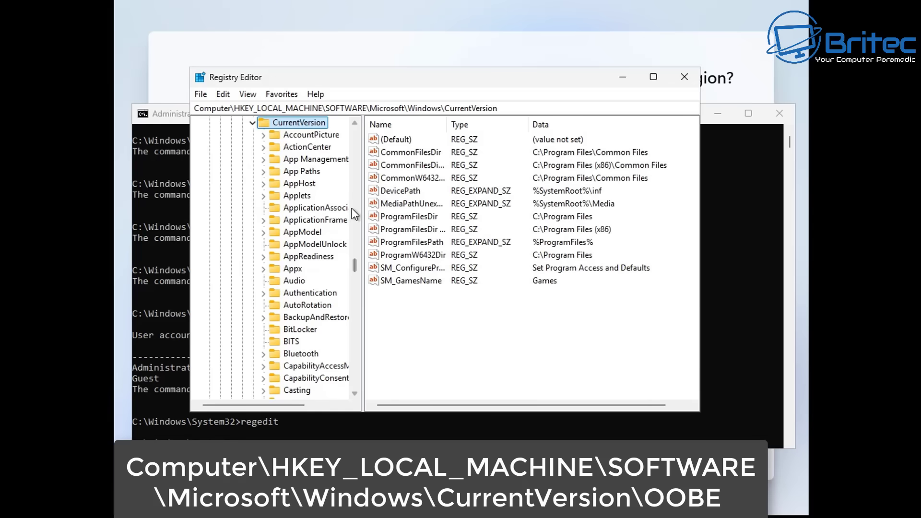
drag(362, 196, 377, 199)
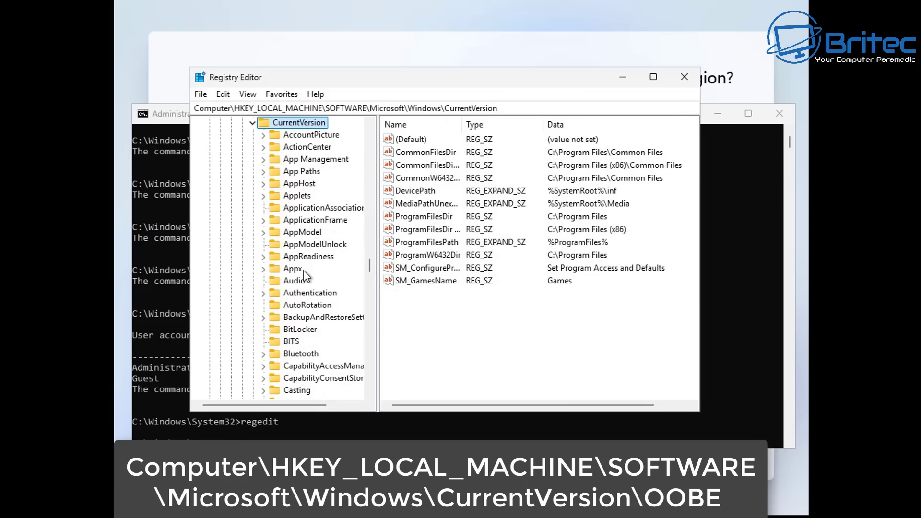
scroll(304, 274, down, 12)
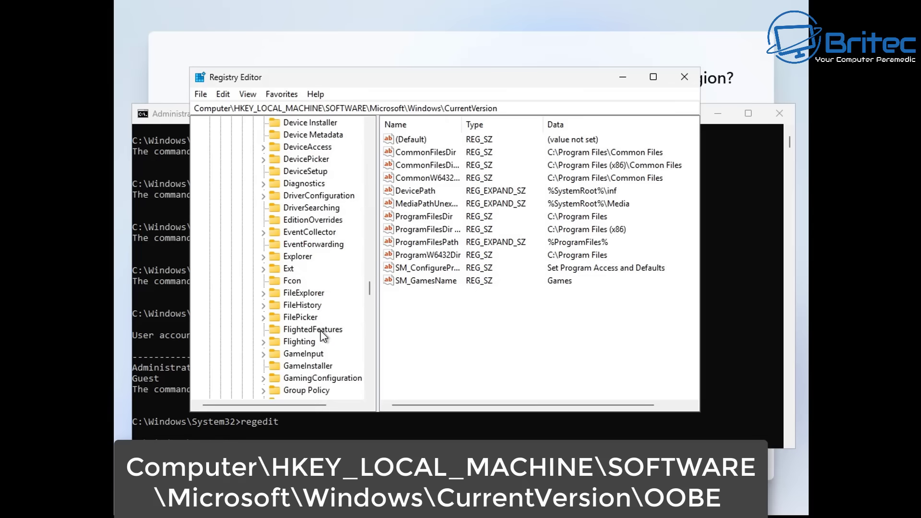
drag(371, 289, 377, 307)
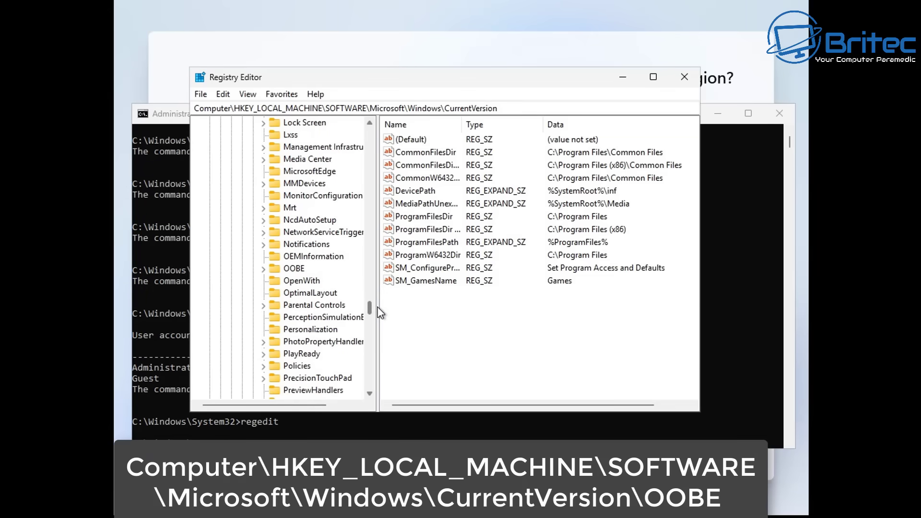
click(294, 268)
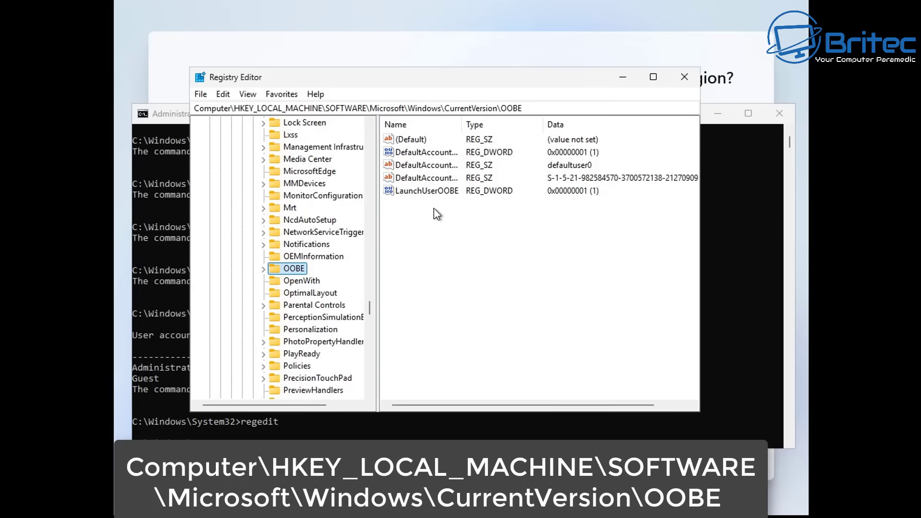
- Widen the Name column and delete the DefaultAccountSID value from the OOBE key
drag(462, 128, 508, 129)
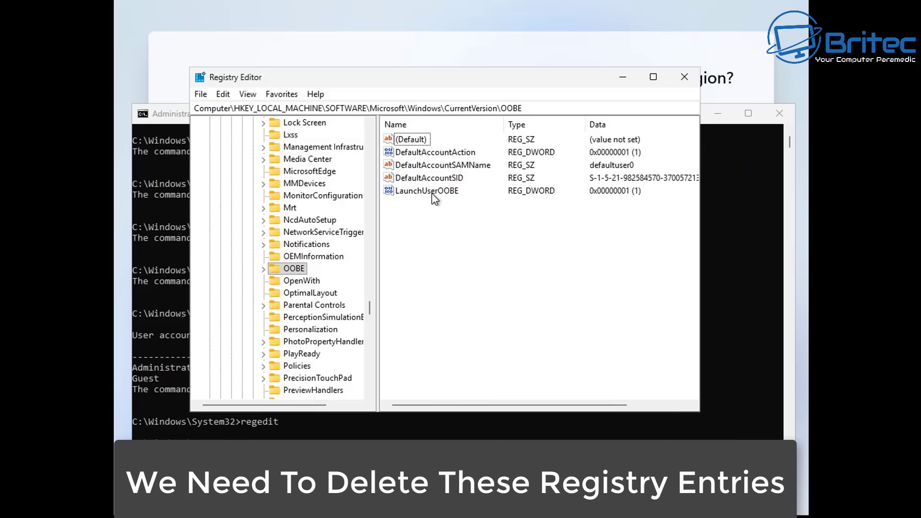
click(435, 179)
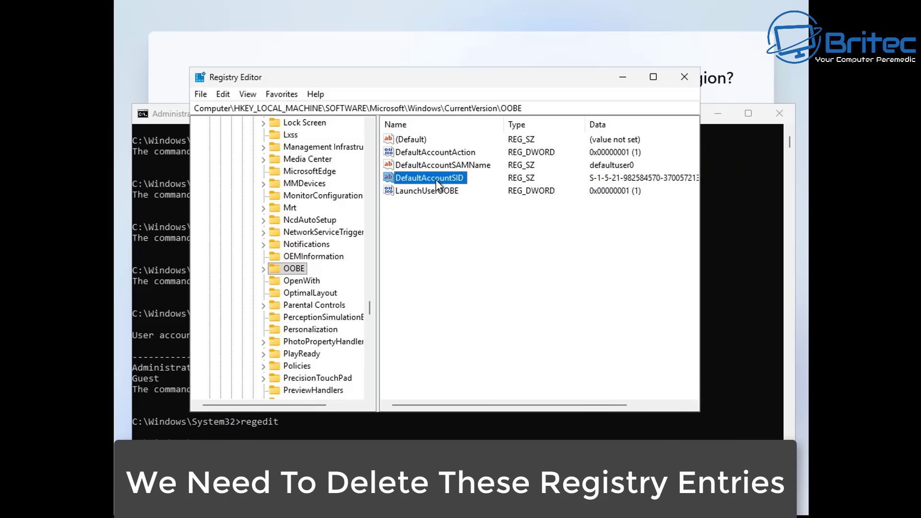
right_click(435, 179)
click(470, 226)
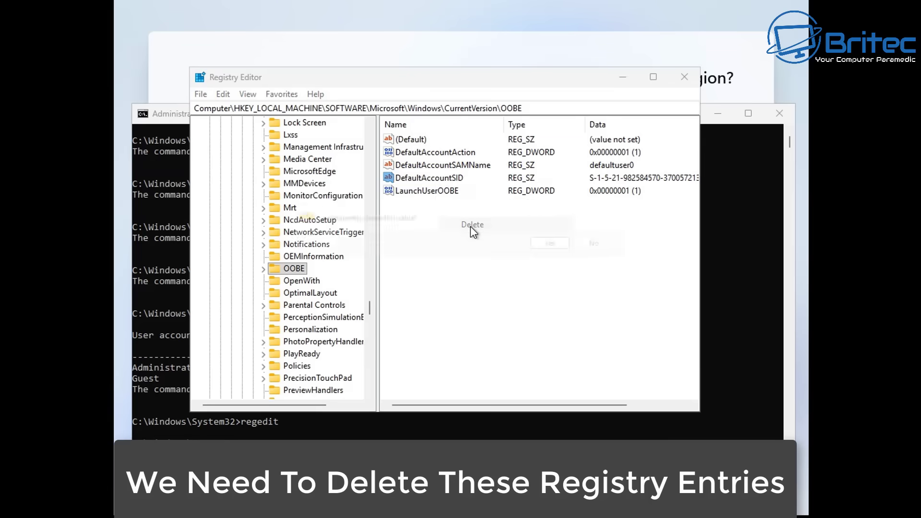
click(557, 243)
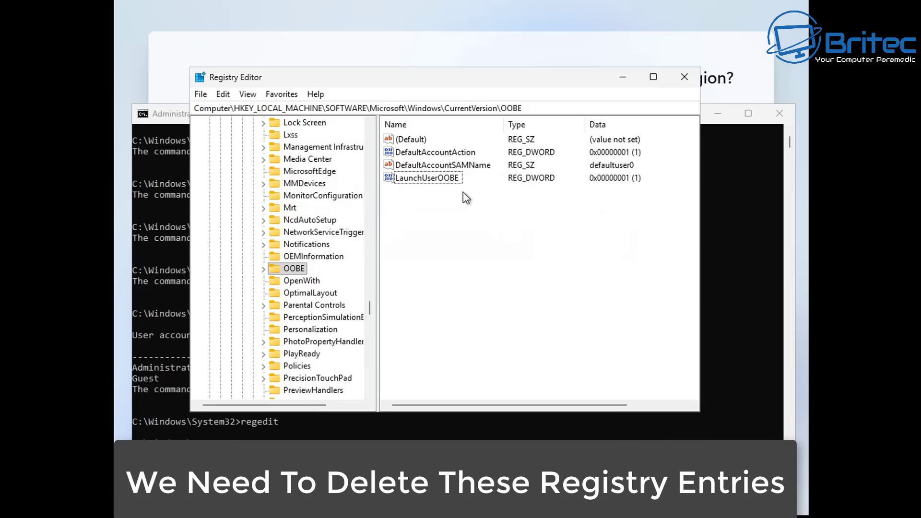
- Delete the DefaultAccountSAMName and DefaultAccountAction values, leaving only LaunchUserOOBE
click(447, 166)
right_click(447, 166)
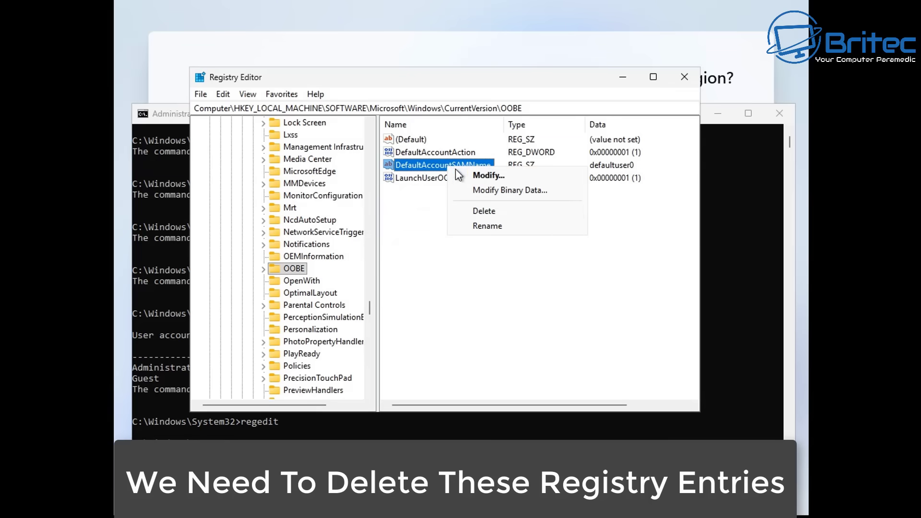
click(485, 211)
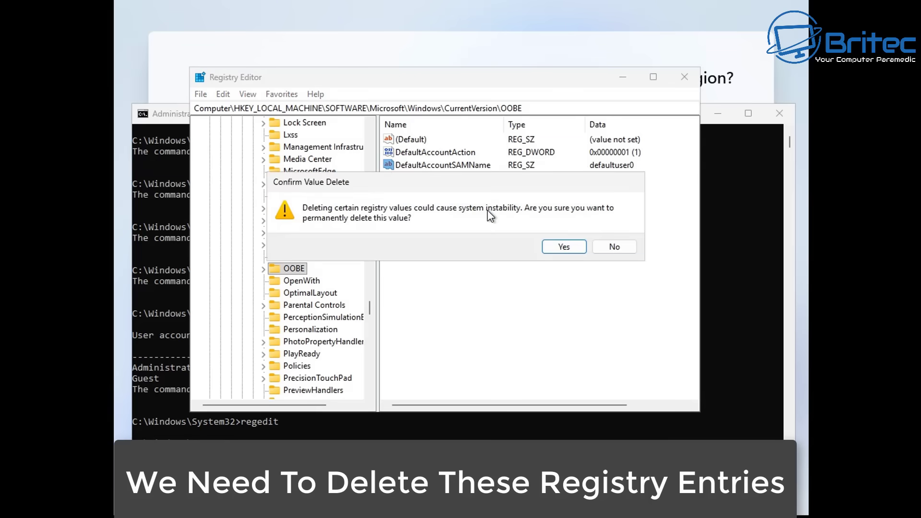
click(561, 247)
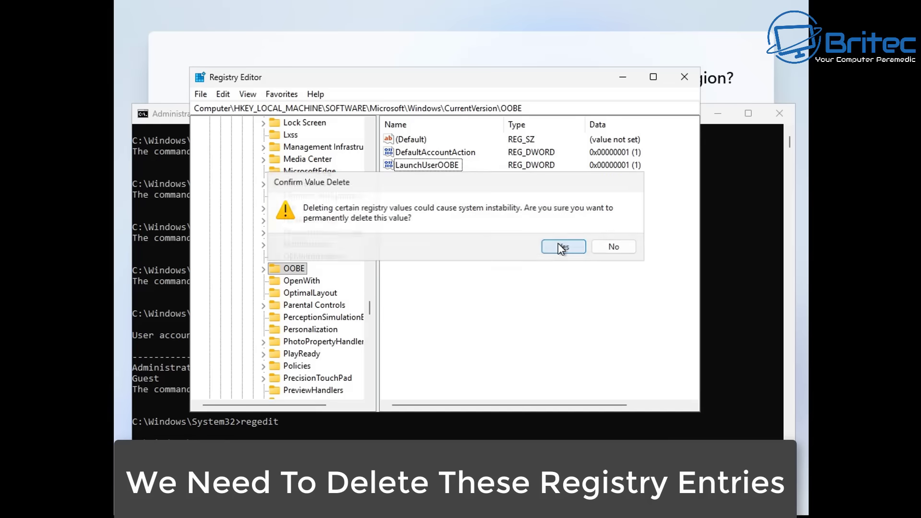
click(452, 152)
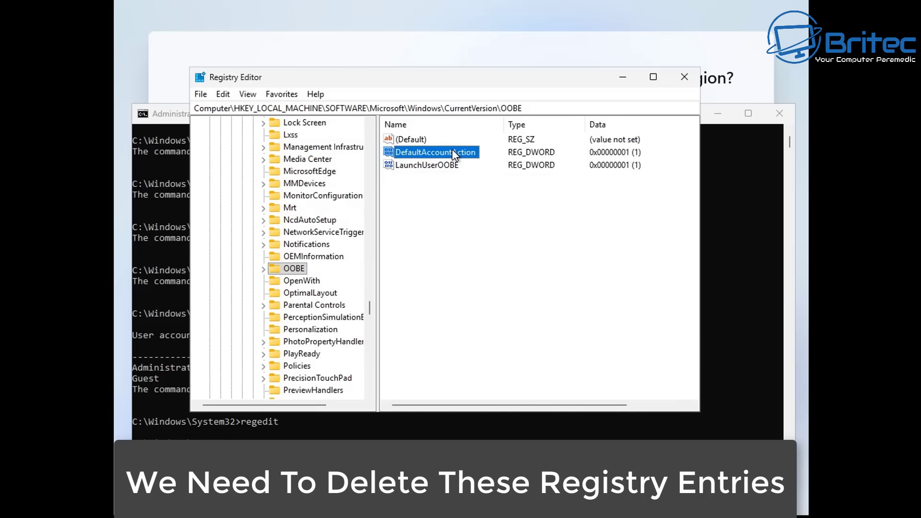
right_click(453, 153)
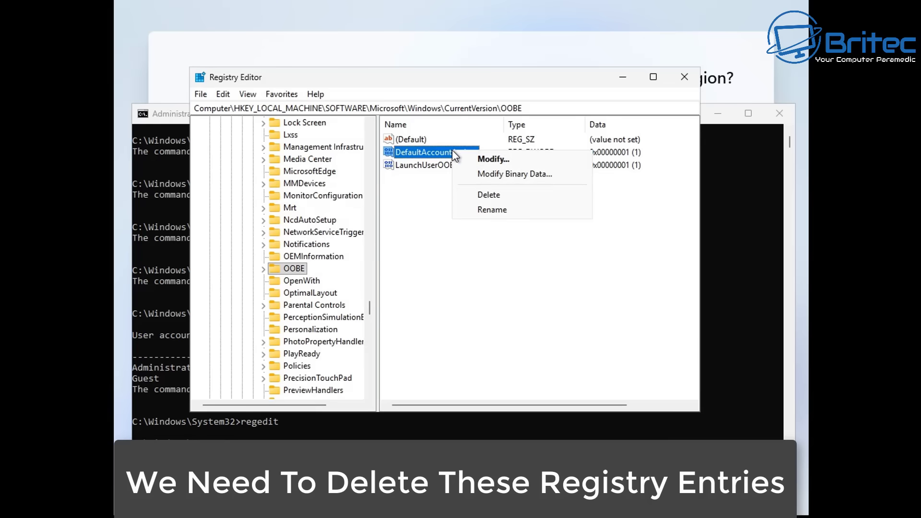
click(491, 194)
click(560, 248)
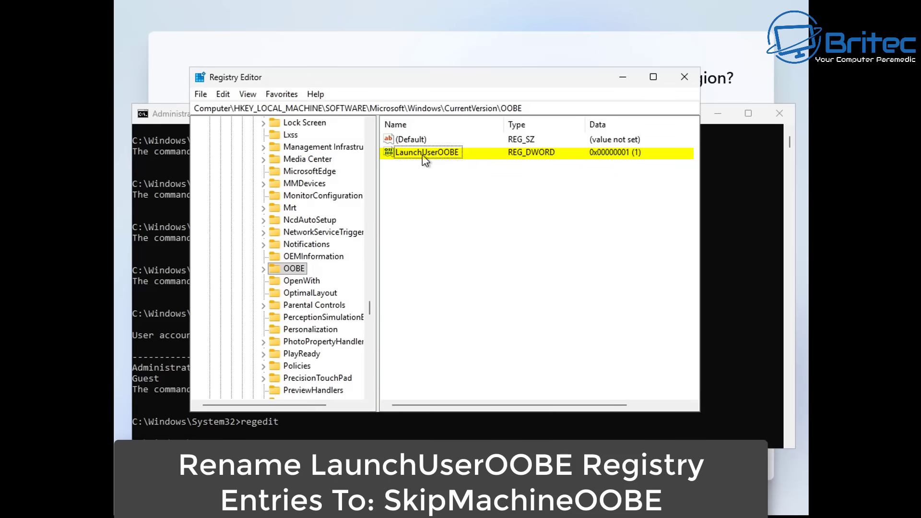
- Rename LaunchUserOOBE to SkipMachineOOBE and confirm its REG_DWORD data stays 1
right_click(422, 154)
click(463, 215)
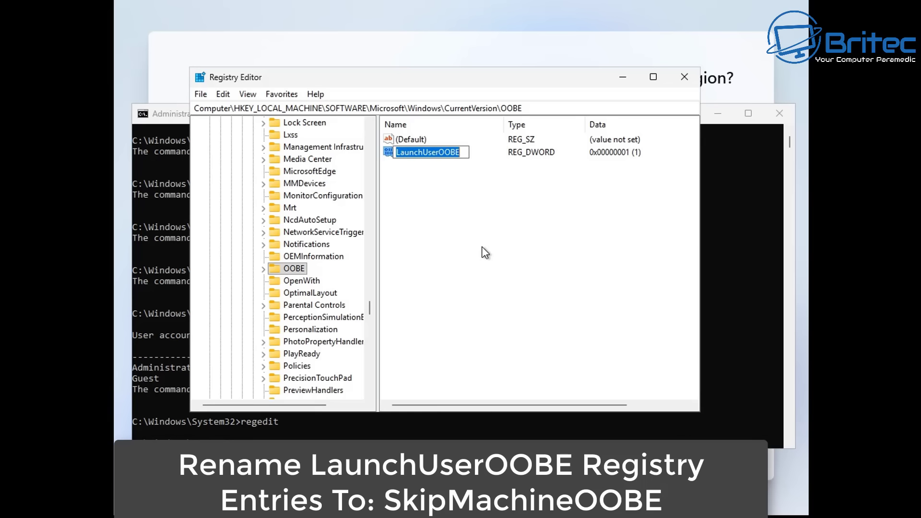
text(Skip)
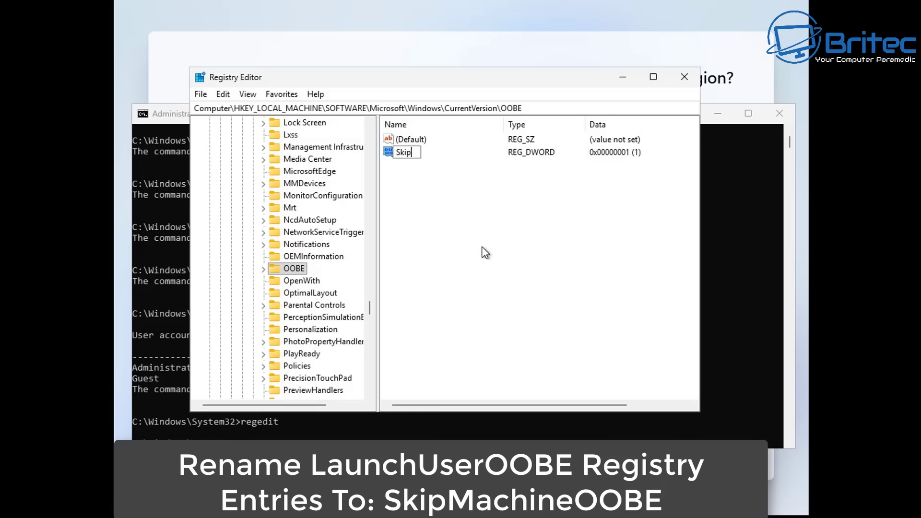
text(MachineOOBE)
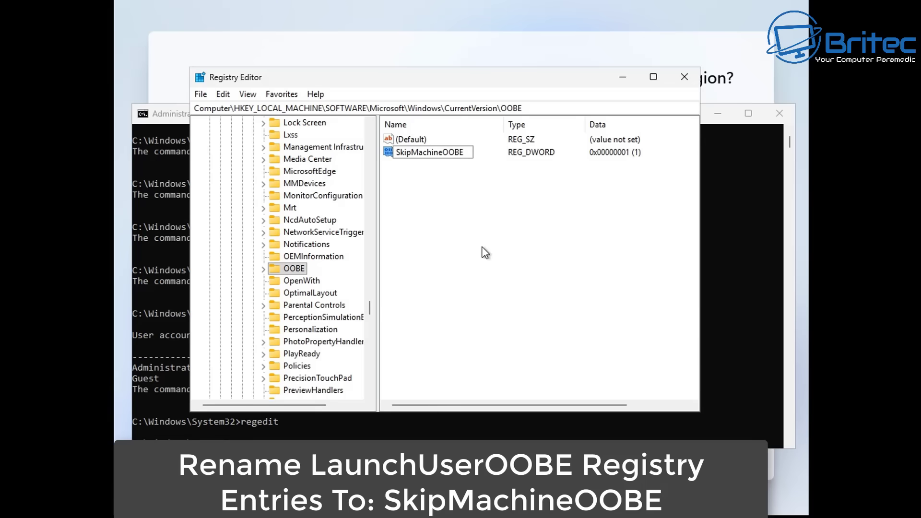
key(Return)
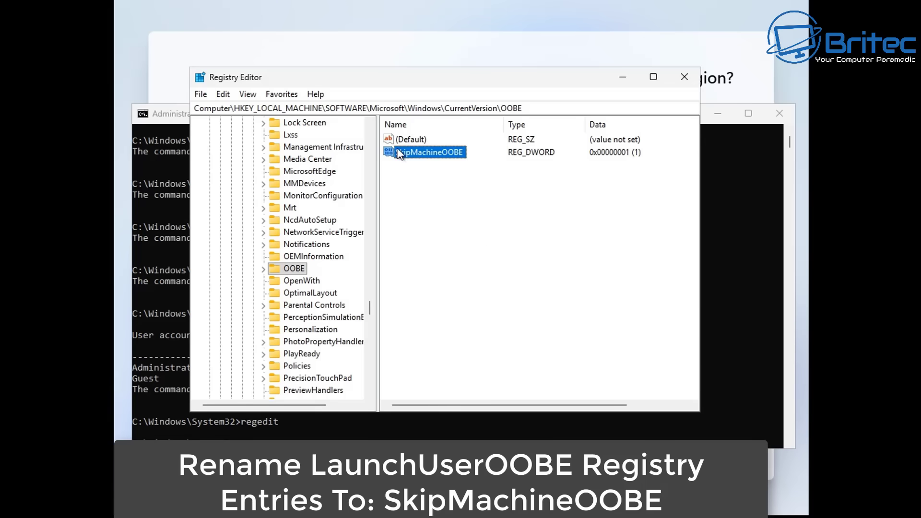
double_click(404, 152)
drag(353, 140, 509, 175)
click(405, 240)
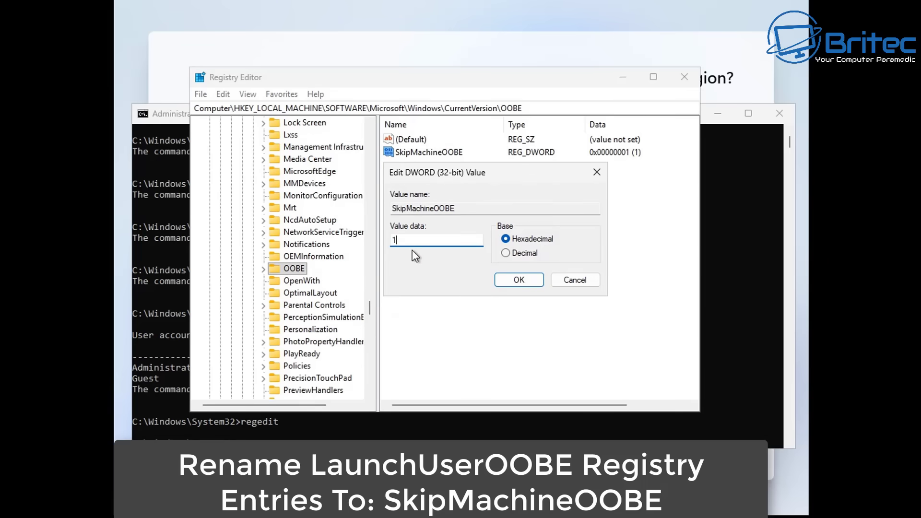
click(519, 280)
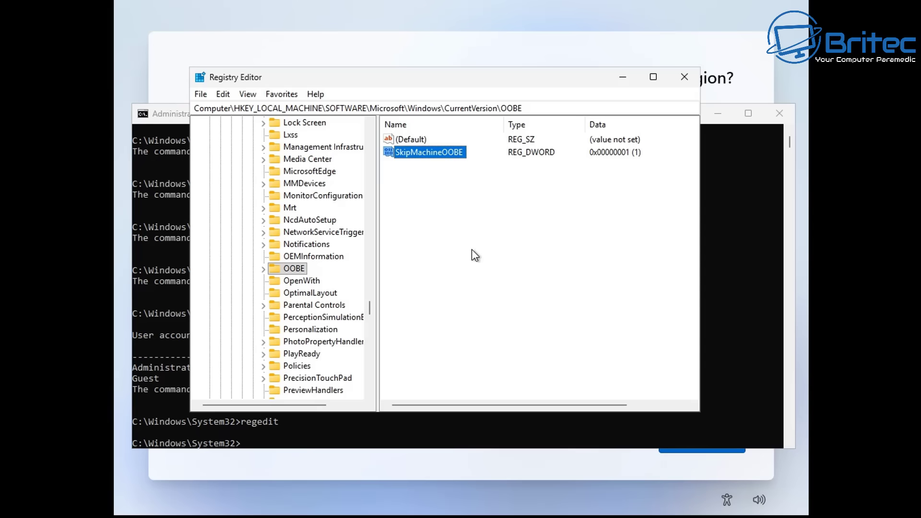
- Close Registry Editor and enter shutdown /r /t 0 in Command Prompt to restart immediately
click(471, 249)
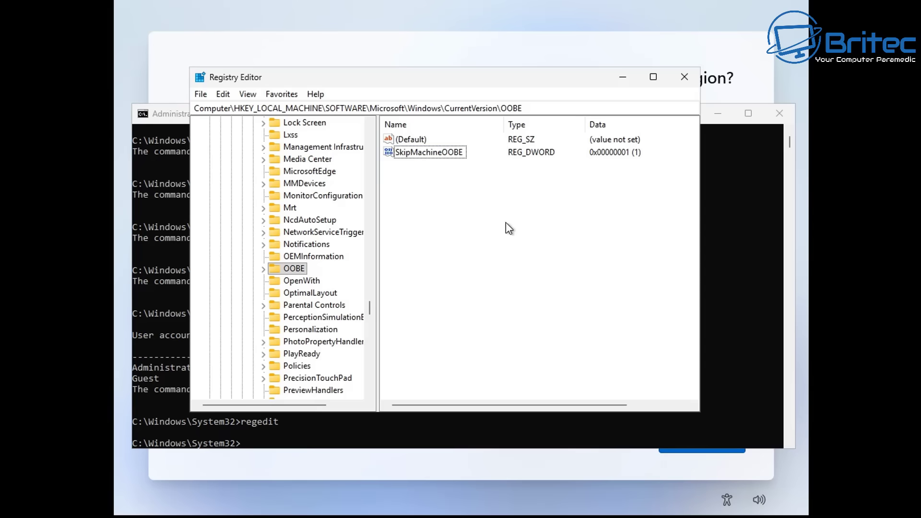
click(686, 84)
click(387, 333)
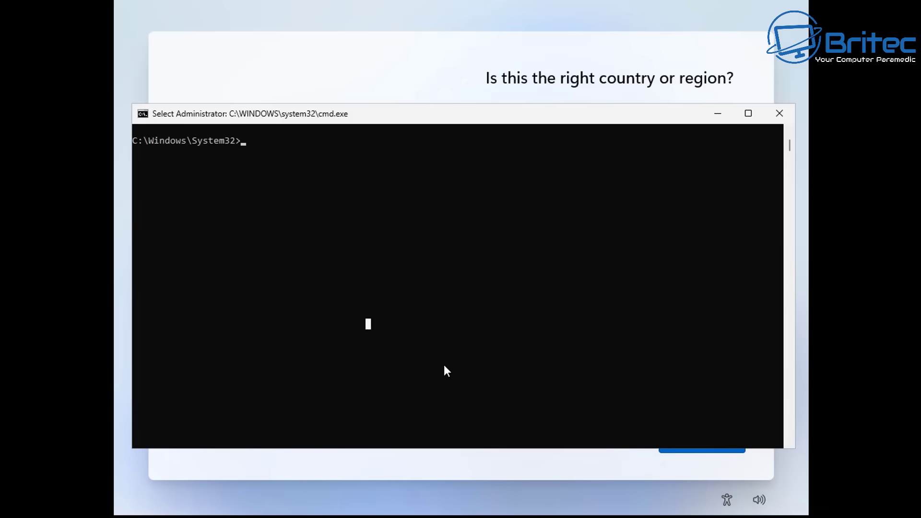
text(shutd)
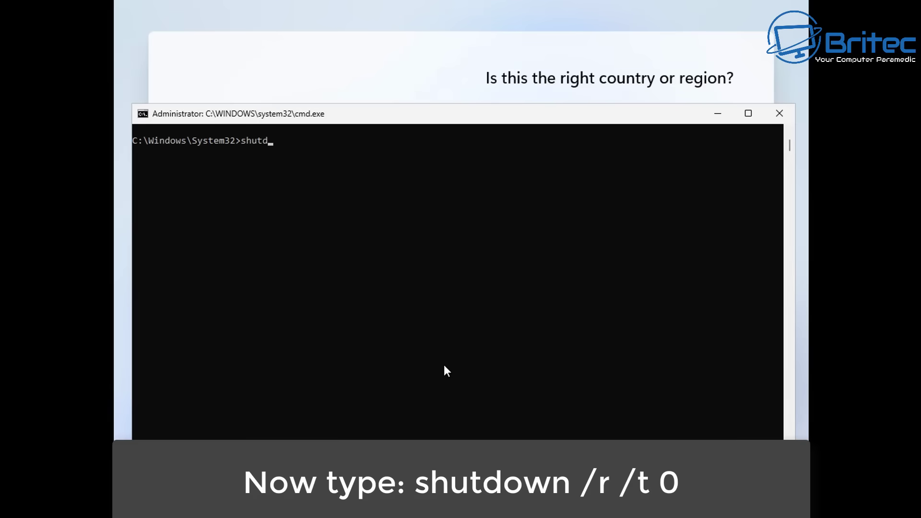
text(own /r /t 0)
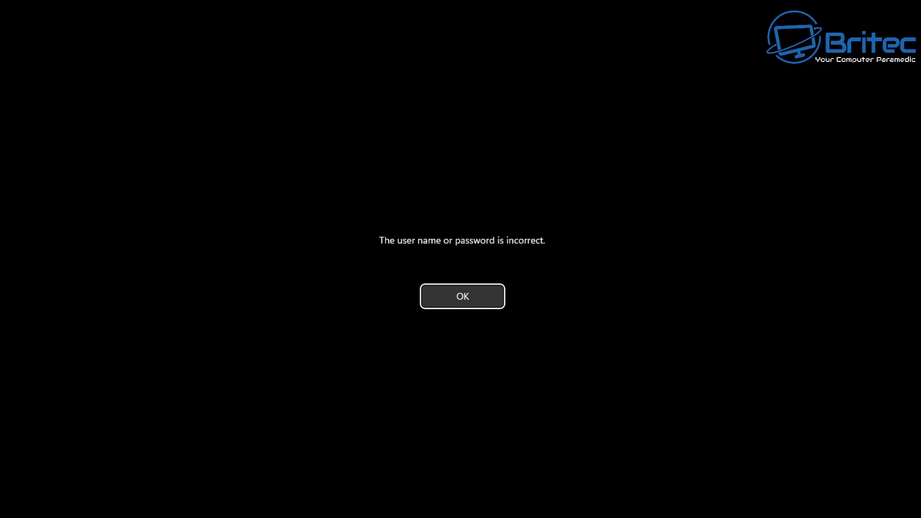
- Dismiss the incorrect-password error and sign in with the local account's password
click(491, 303)
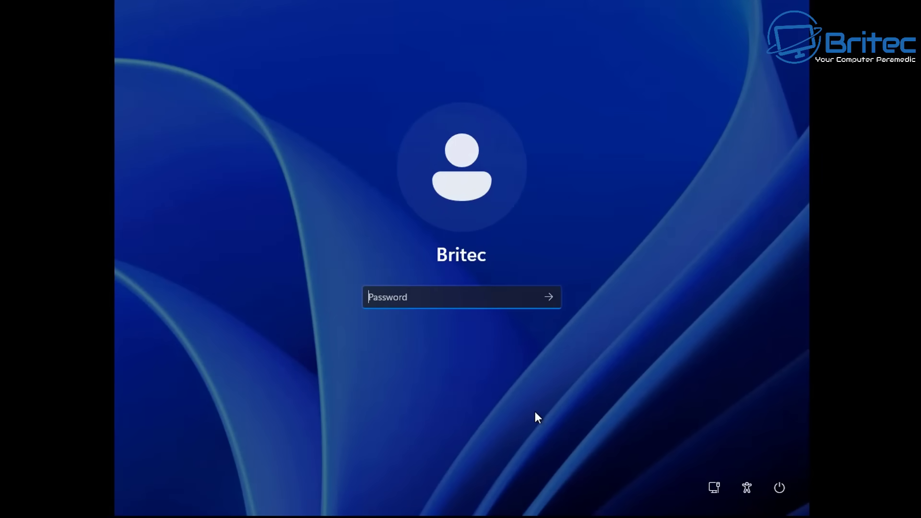
text(••••••)
key(Return)
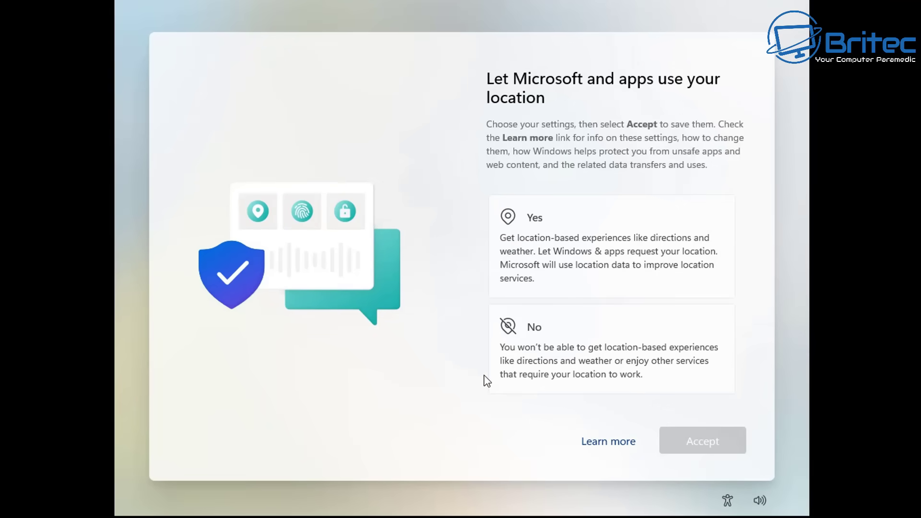
- Decline location access, accept the Find my device choice, and send only required diagnostic data
click(569, 365)
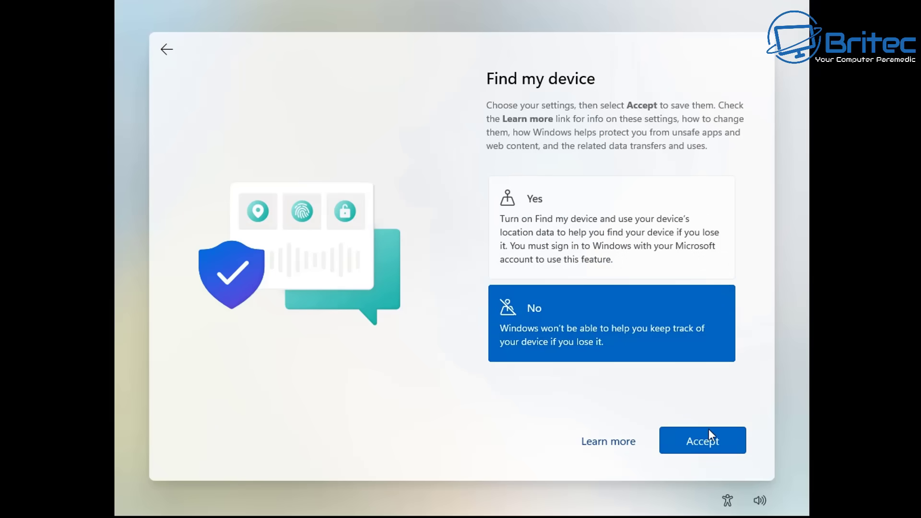
click(716, 444)
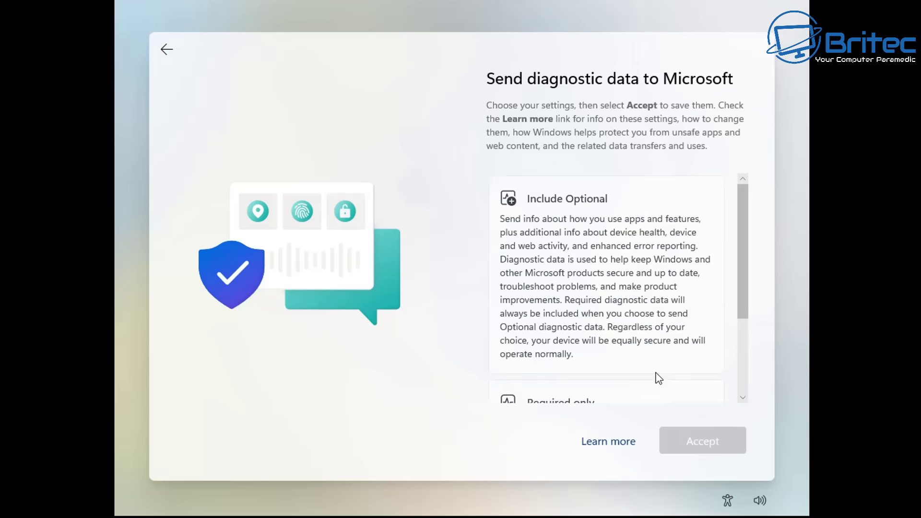
scroll(655, 379, down, 3)
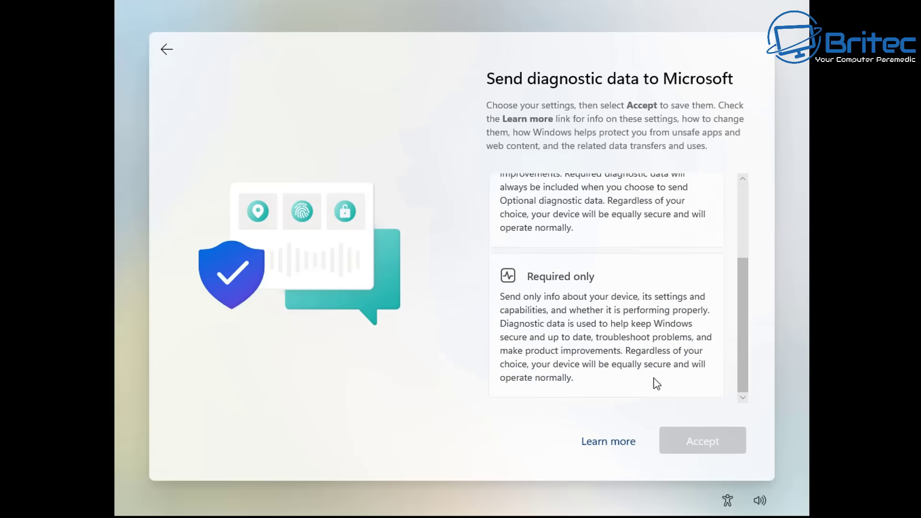
click(618, 321)
click(701, 445)
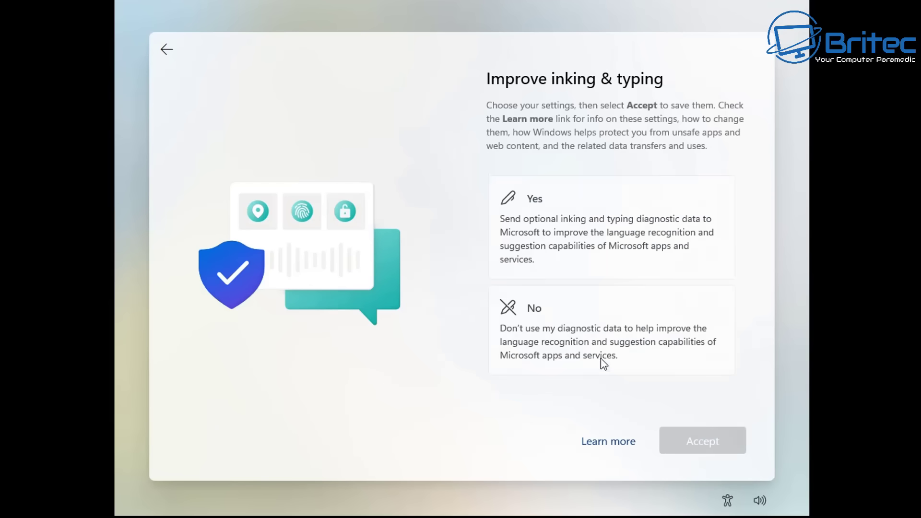
- Decline inking and typing data and tailored experiences to reach the desktop
click(592, 332)
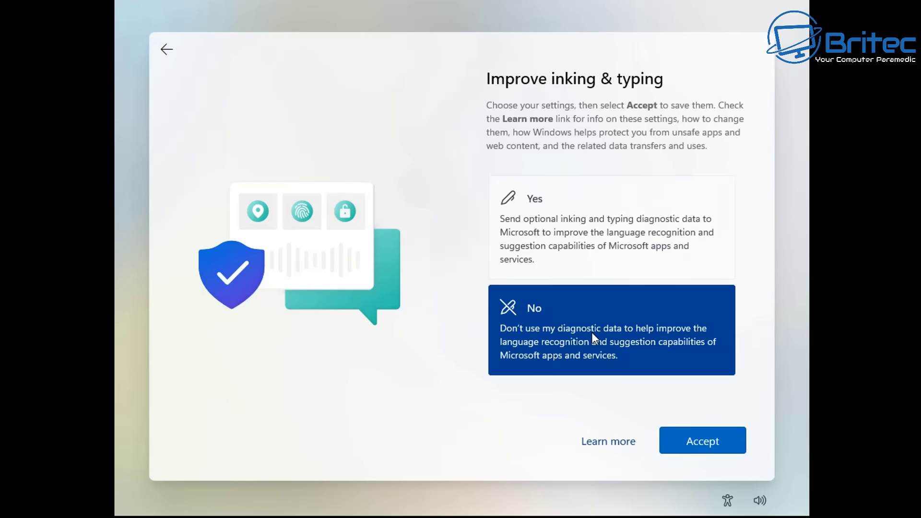
click(700, 441)
click(568, 348)
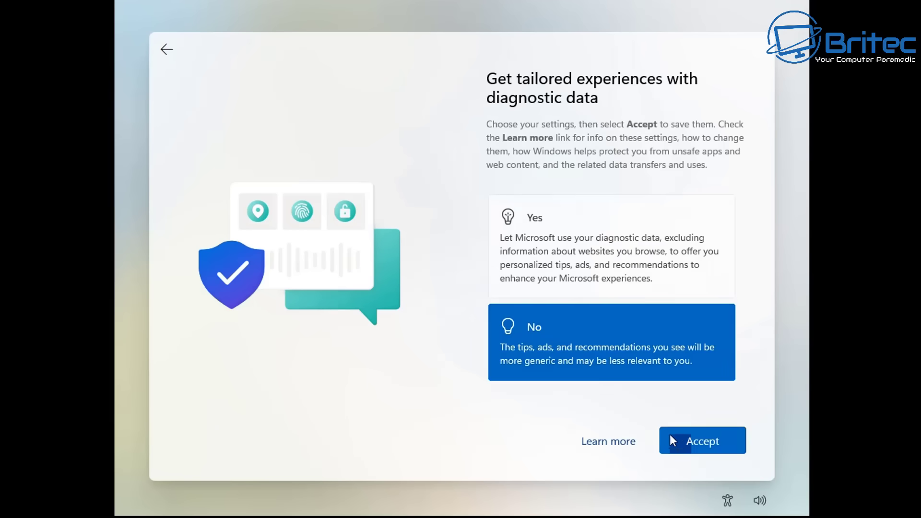
click(675, 440)
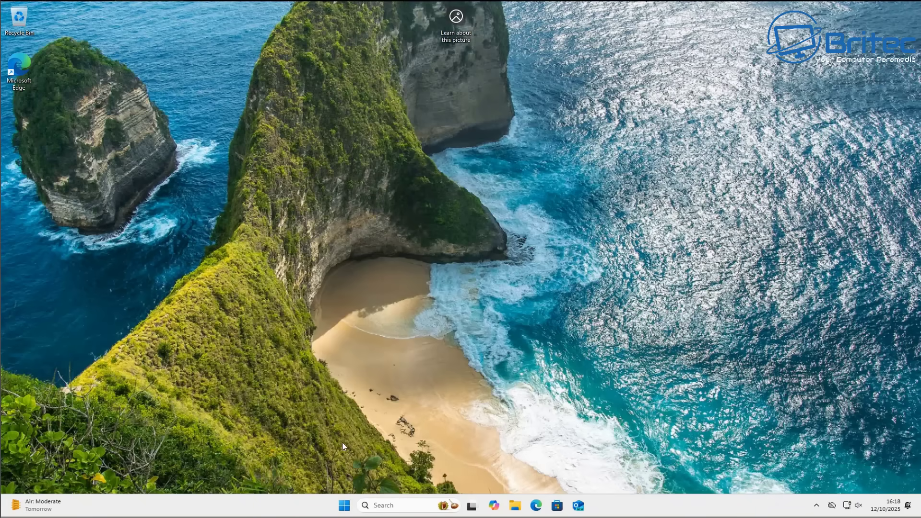
click(344, 505)
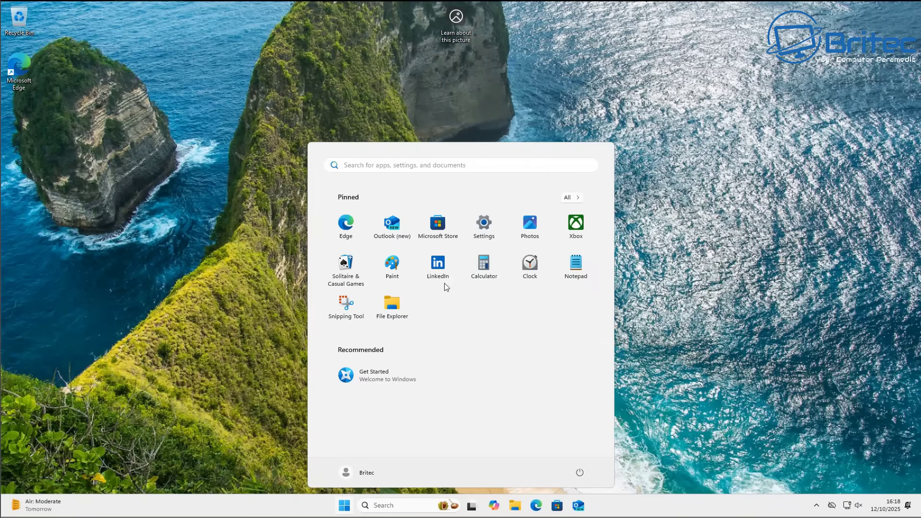
click(485, 230)
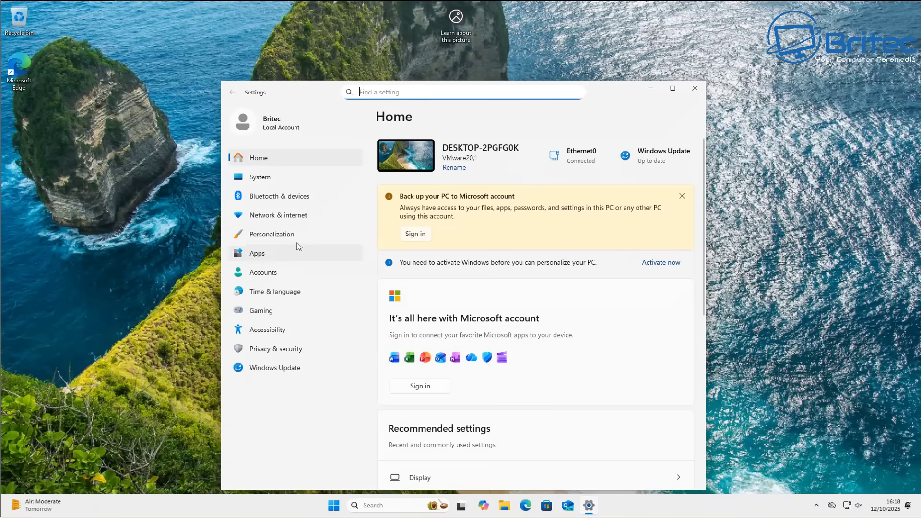
click(278, 281)
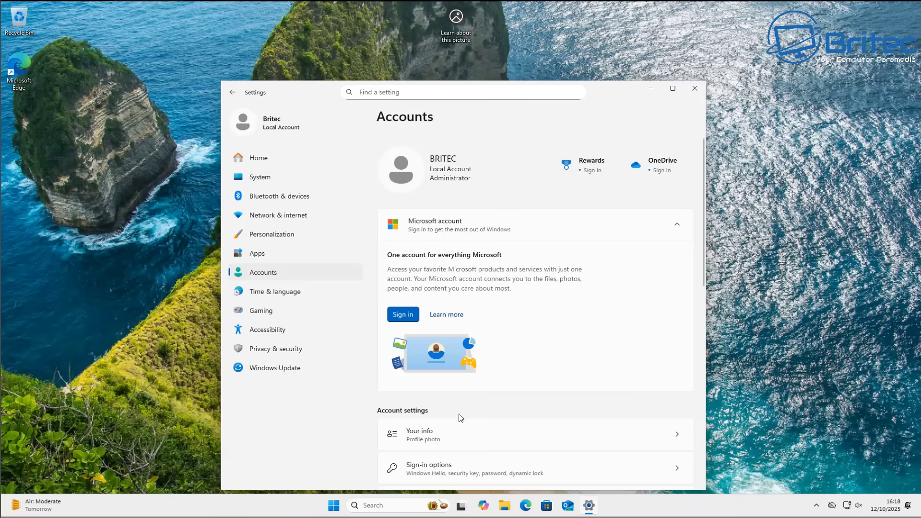
scroll(460, 421, down, 1)
scroll(460, 422, down, 2)
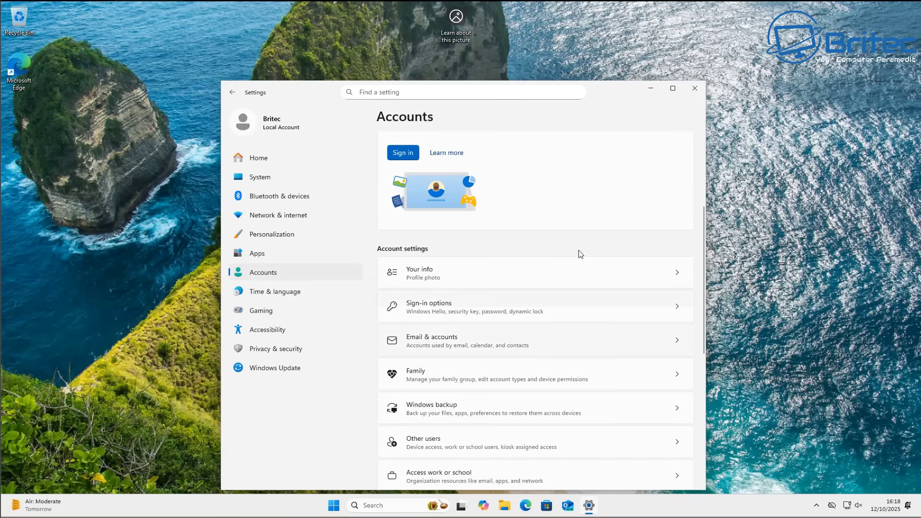
click(694, 88)
right_click(346, 504)
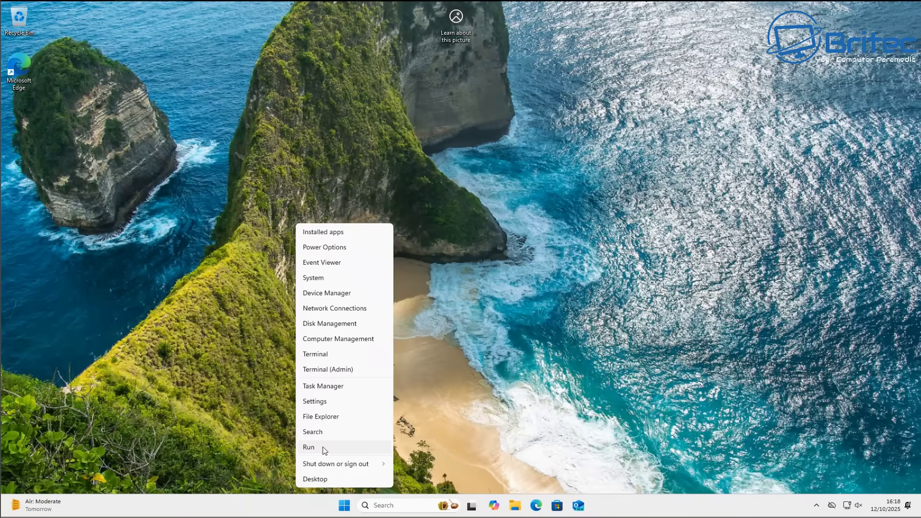
click(325, 451)
text(ne)
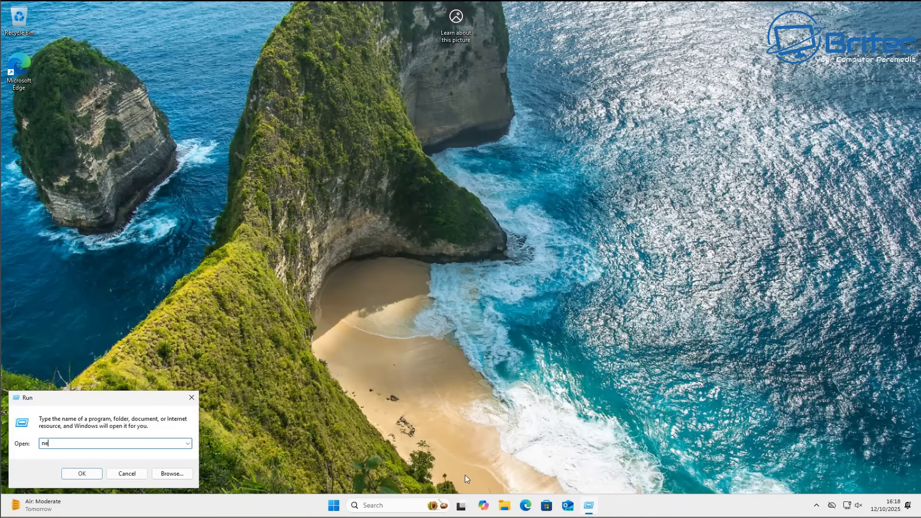
text(tplwiz)
key(Return)
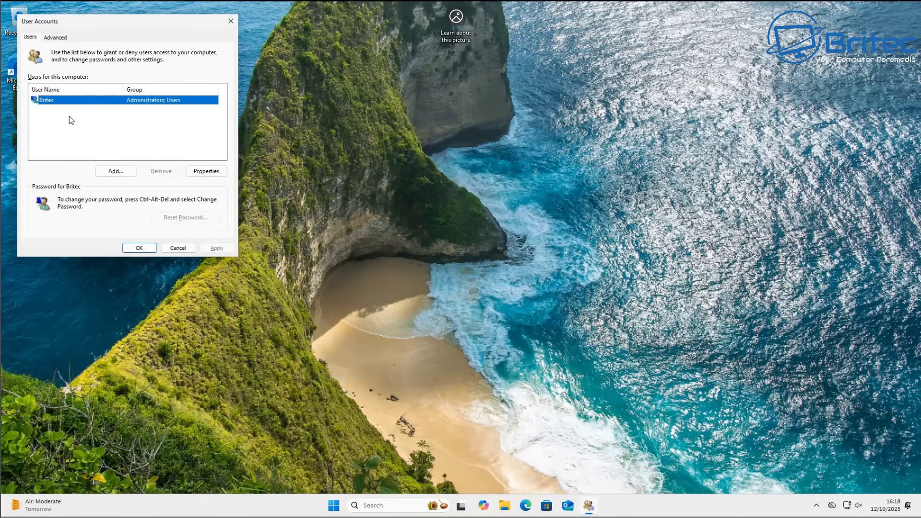
click(51, 128)
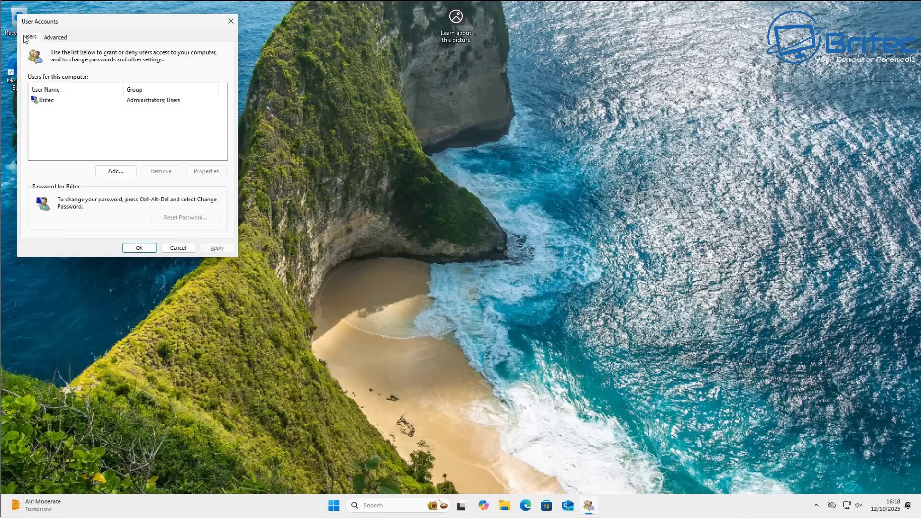
click(231, 21)
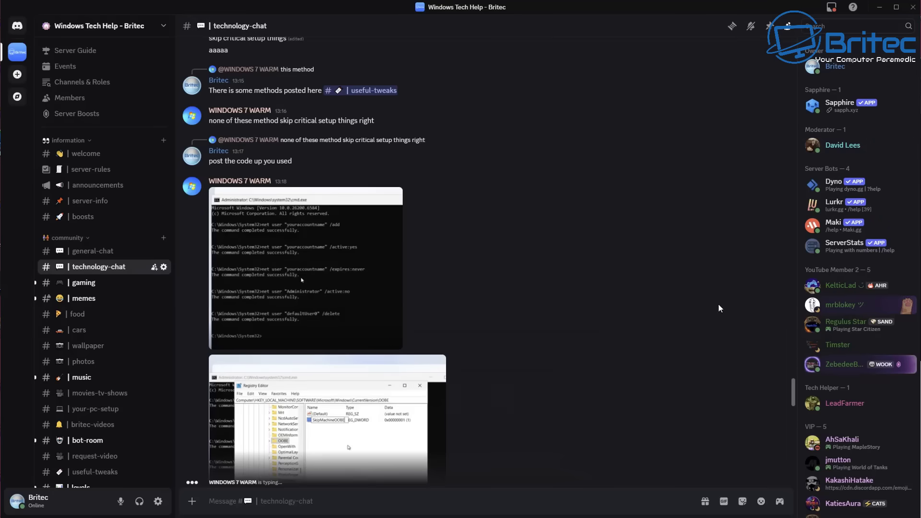
- Autoscroll down the technology-chat channel to read the replies about the workaround
middle_click(701, 160)
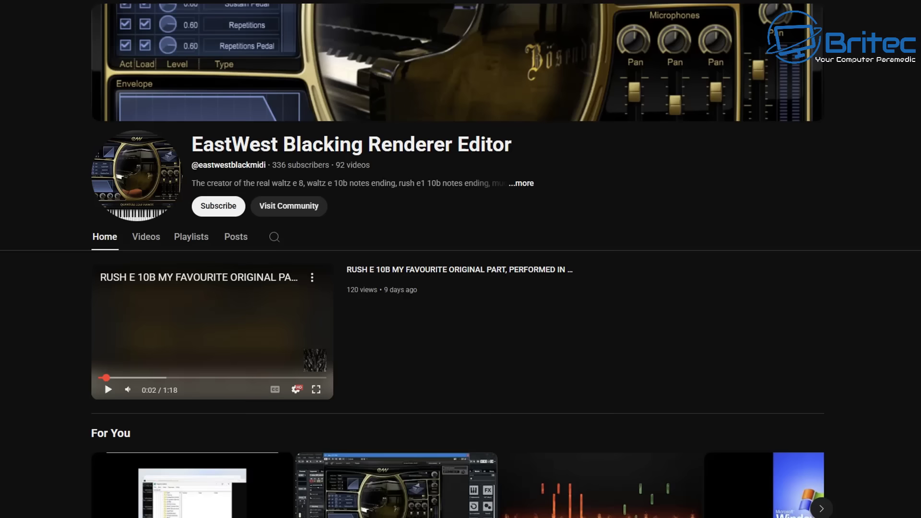
- Scroll down the EastWest Blacking Renderer Editor channel page and subscribe to it
scroll(461, 259, down, 1)
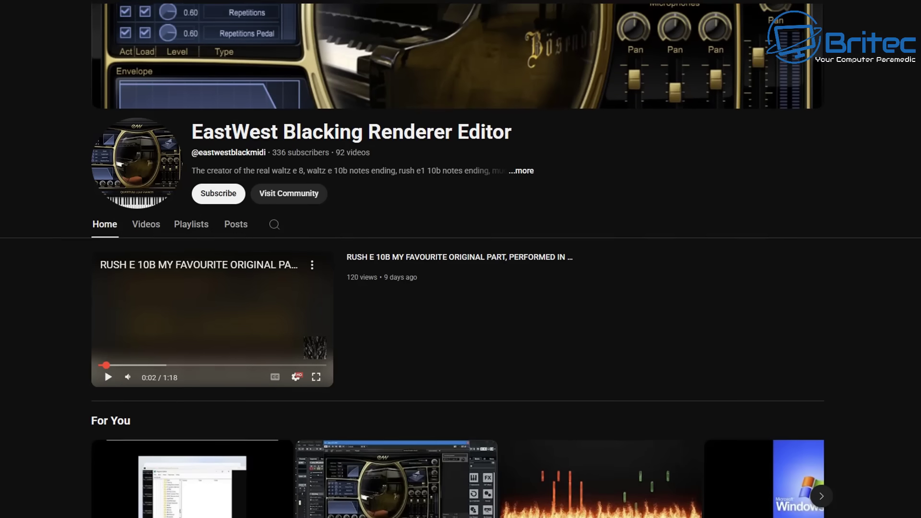
scroll(461, 259, down, 1)
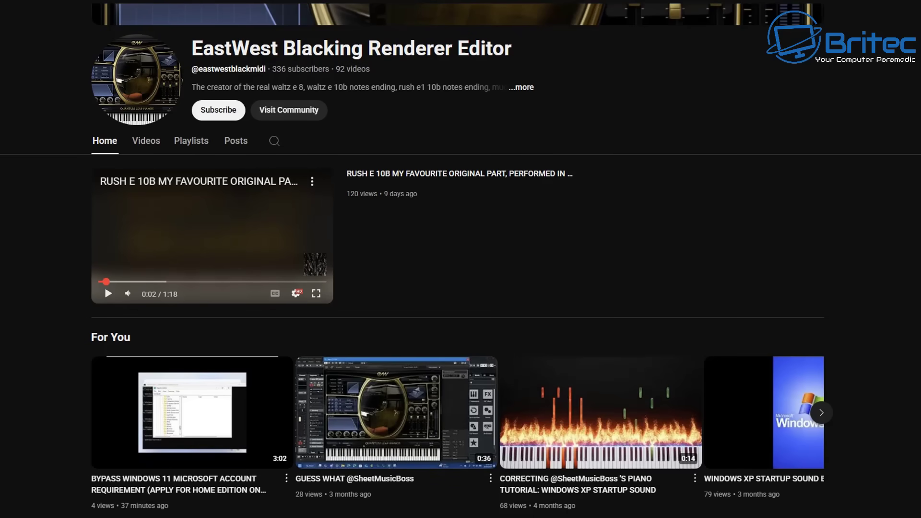
click(215, 113)
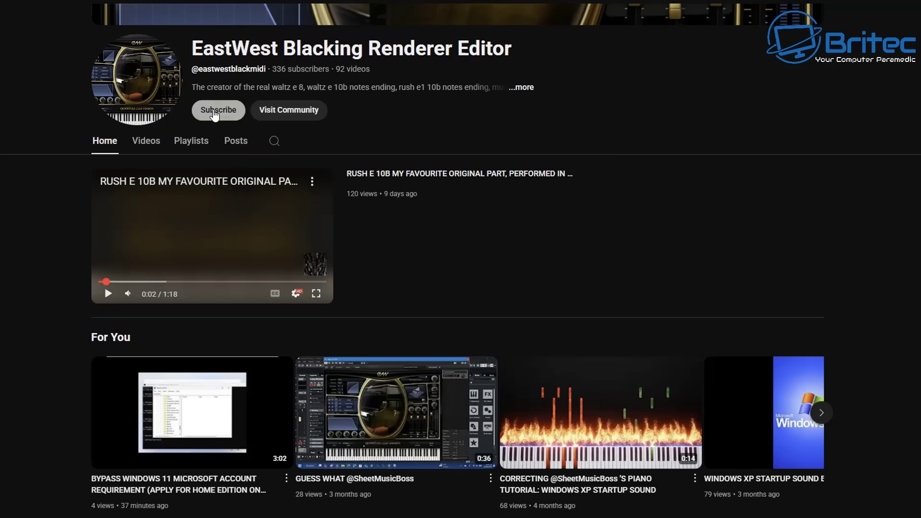